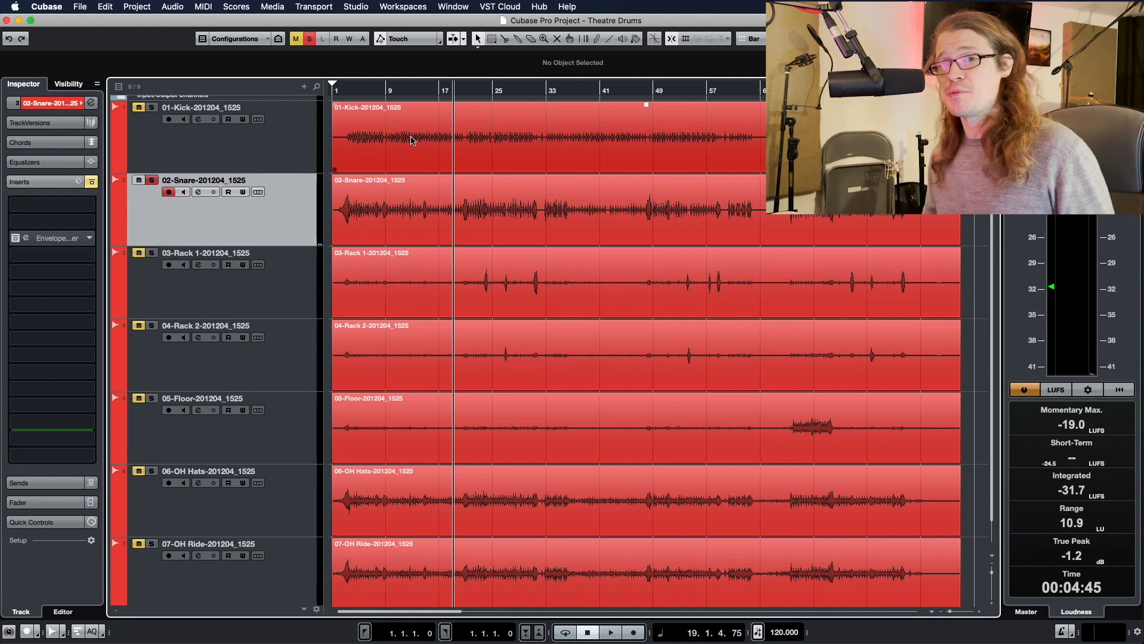
# Step: Open the snare's EnvelopeShaper and compare the track with it bypassed and active during playback, leaving it active
pyautogui.click(26, 238)
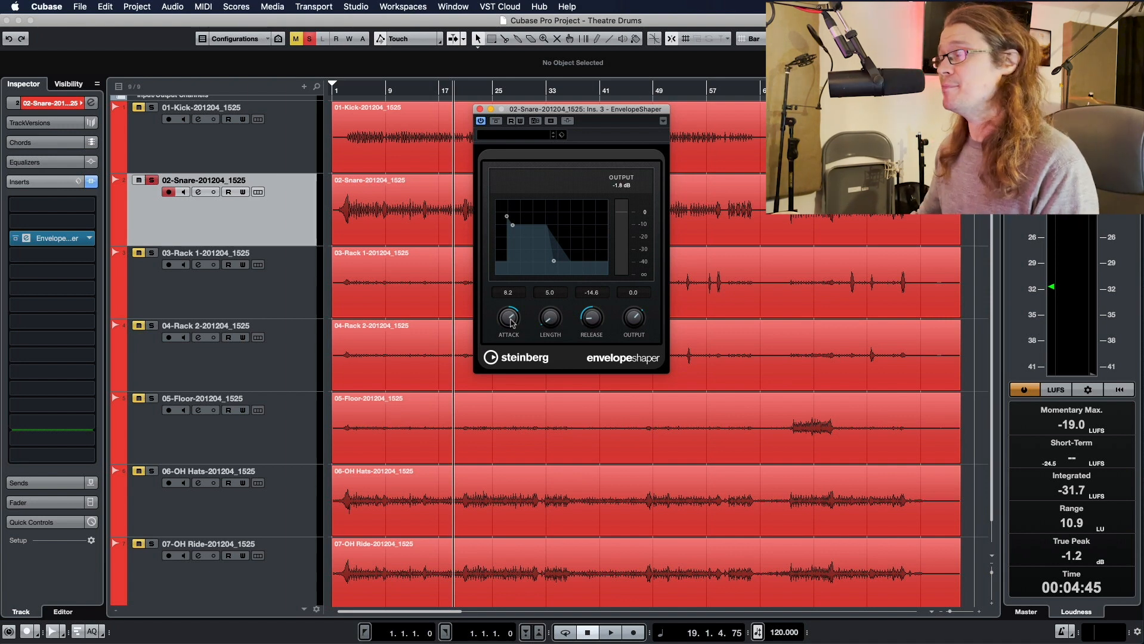
pyautogui.click(495, 122)
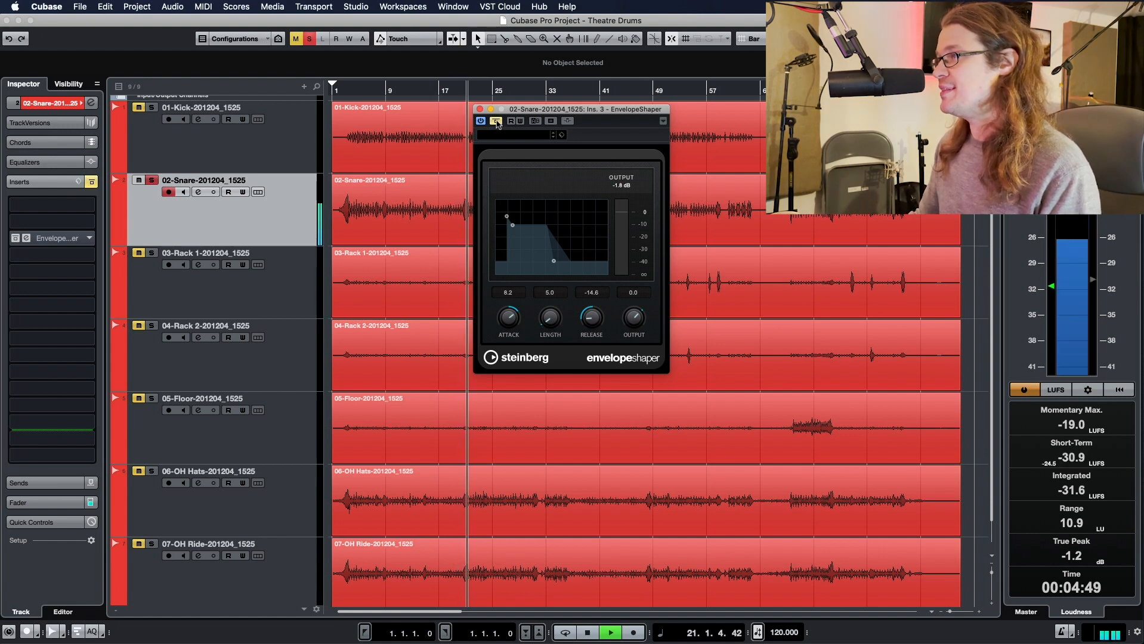
pyautogui.click(496, 122)
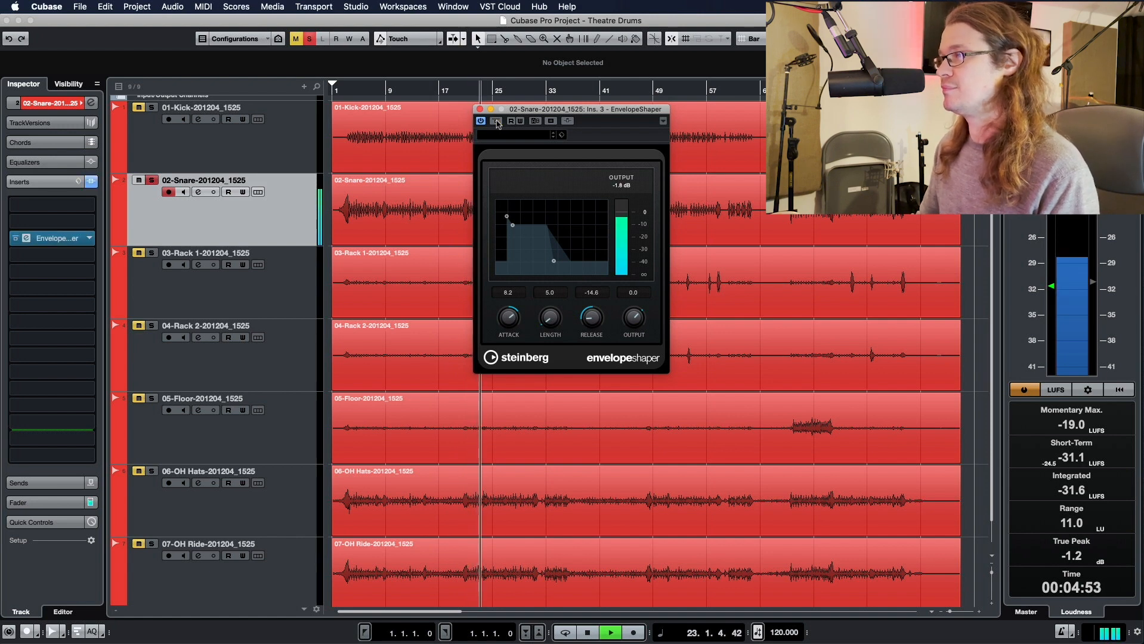
pyautogui.click(495, 121)
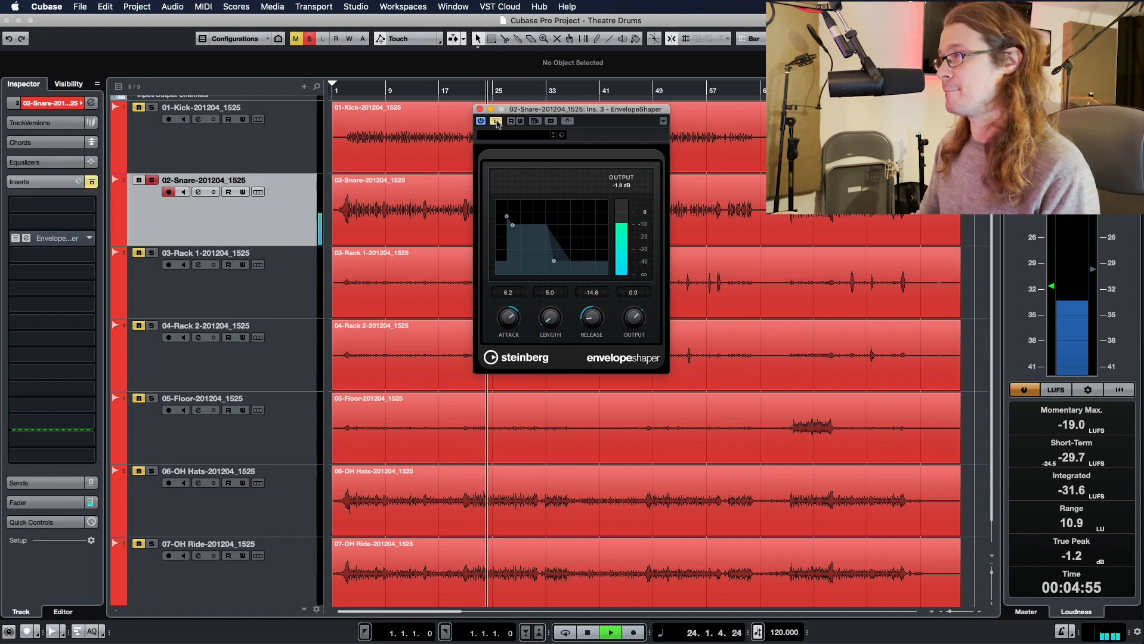
pyautogui.click(495, 121)
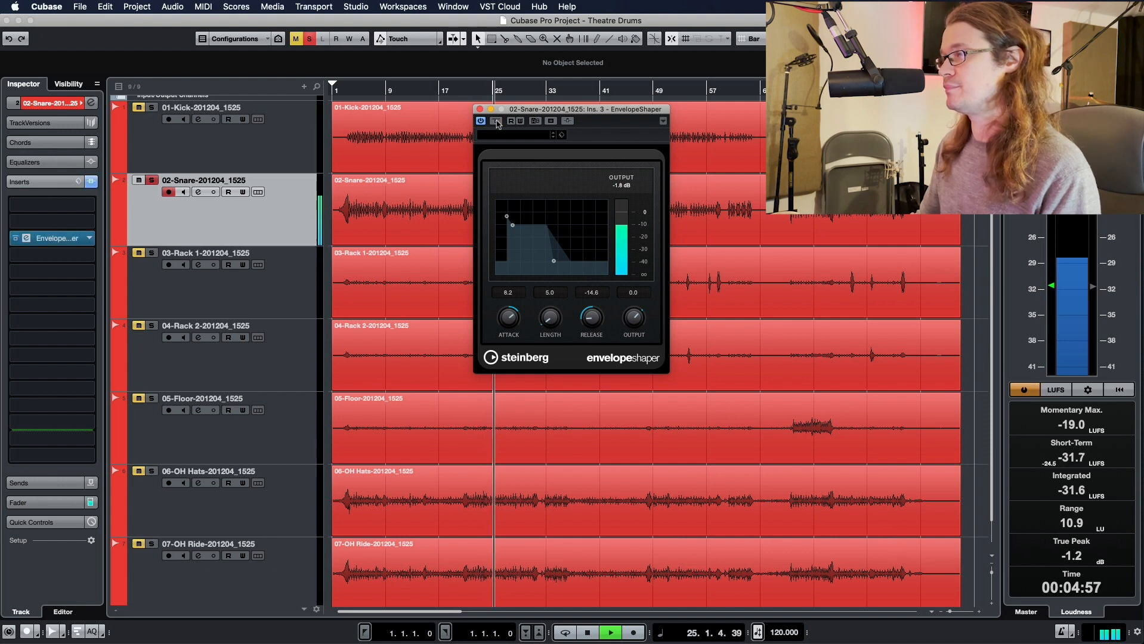
pyautogui.press('space')
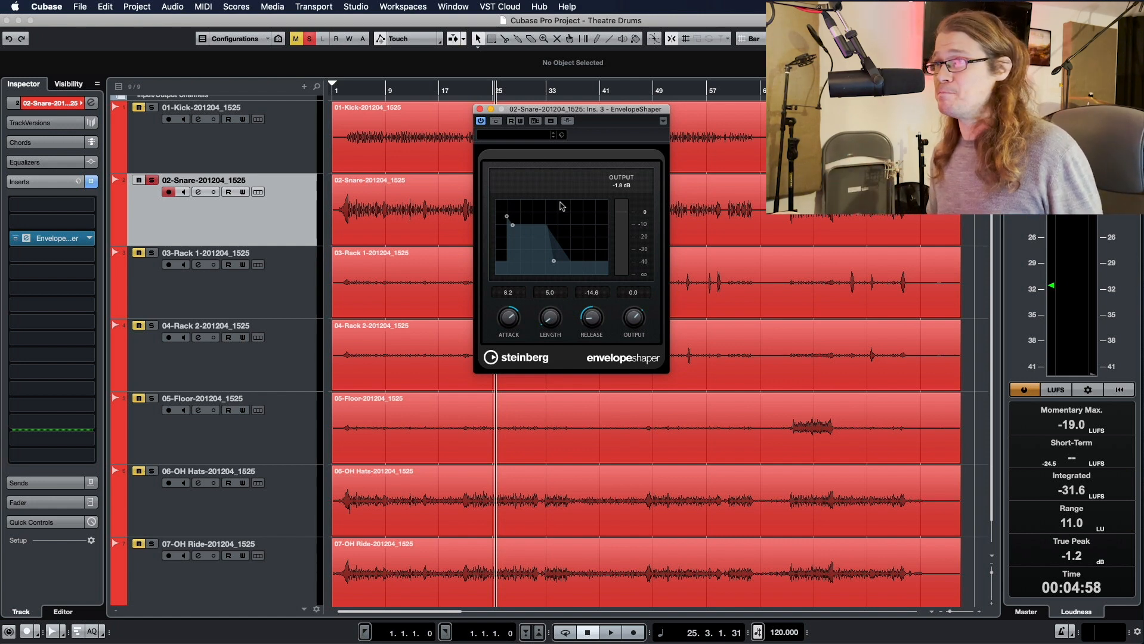
pyautogui.click(479, 109)
# Step: Solo the 01-Kick track in place of the snare, select it and play it back
pyautogui.click(152, 107)
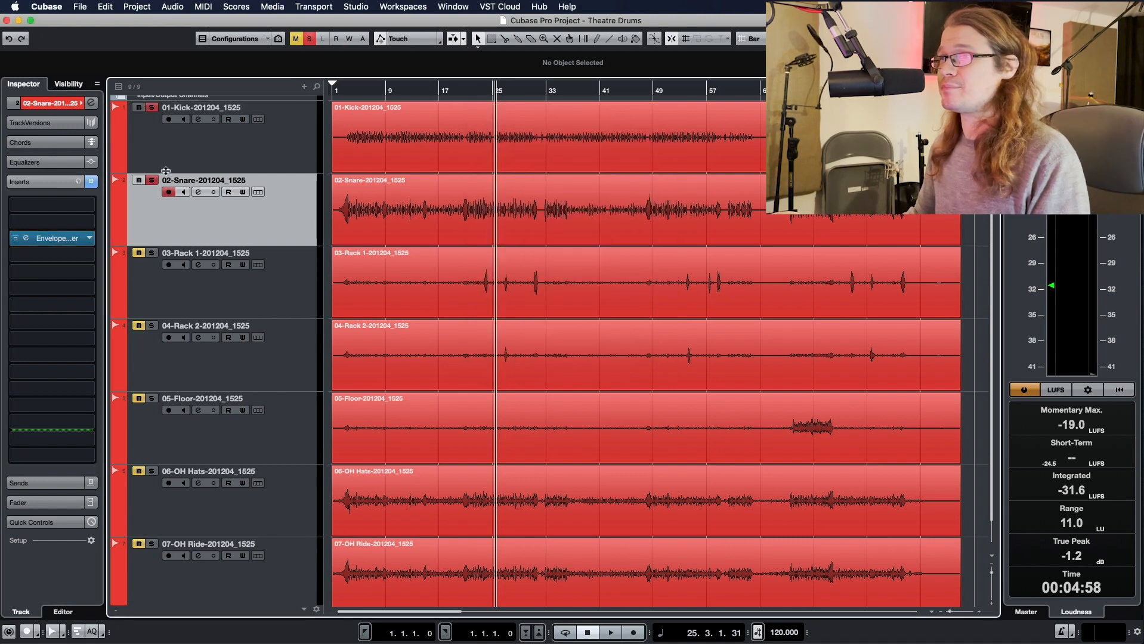
pyautogui.click(170, 169)
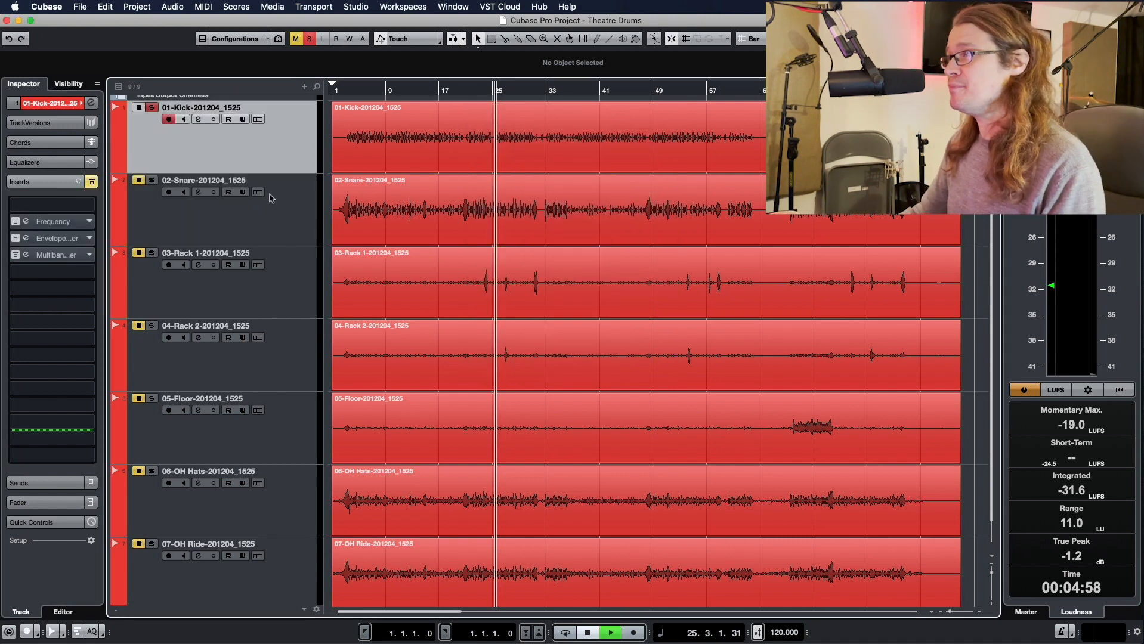
pyautogui.press('space')
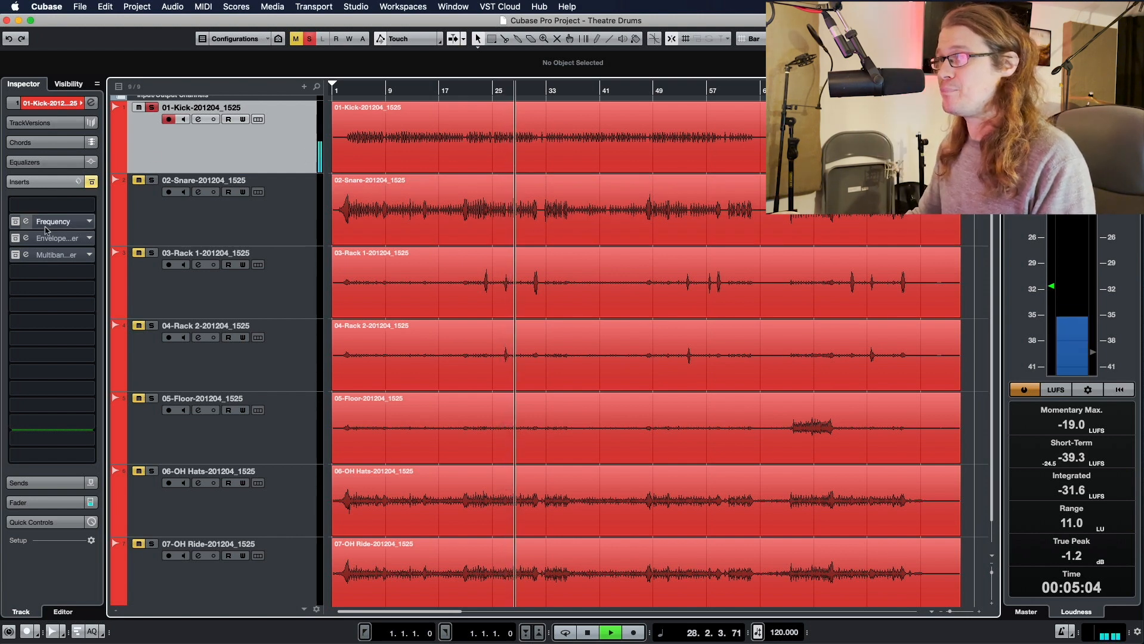
# Step: Open the kick's EnvelopeShaper and compare the playback with it bypassed and active, leaving it active
pyautogui.click(57, 238)
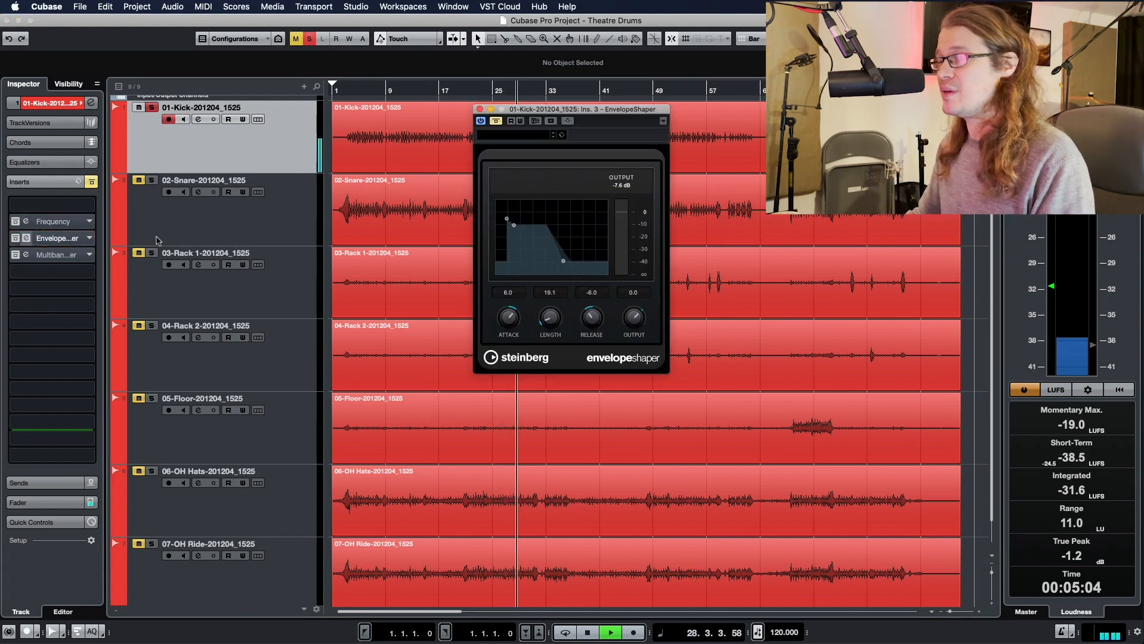
pyautogui.click(496, 122)
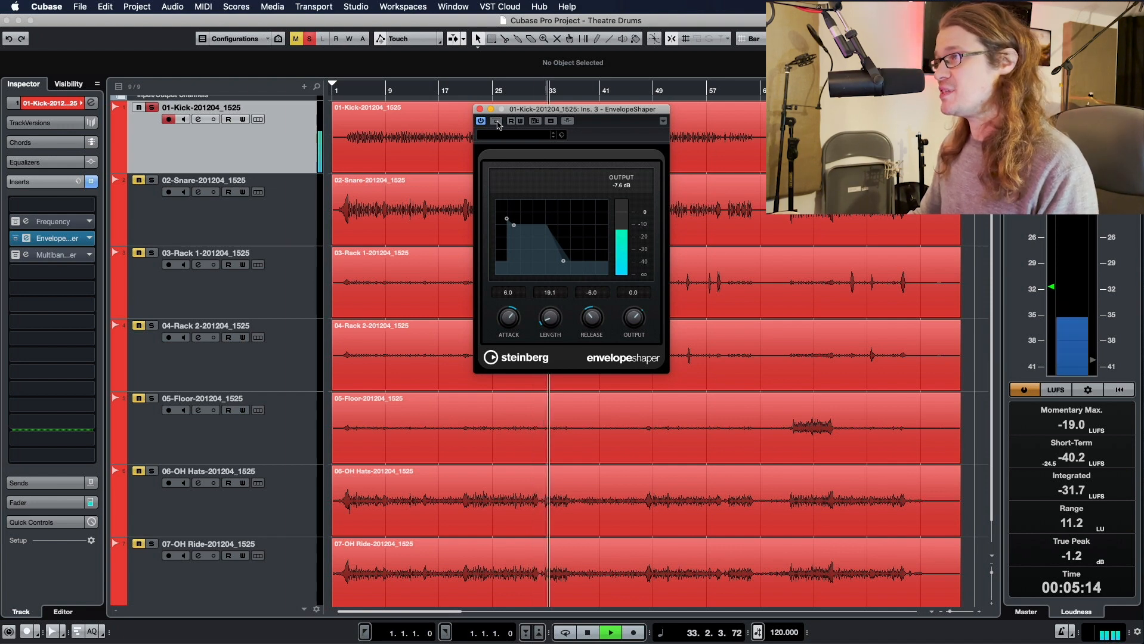
pyautogui.click(497, 122)
pyautogui.moveTo(529, 111); pyautogui.dragTo(532, 145)
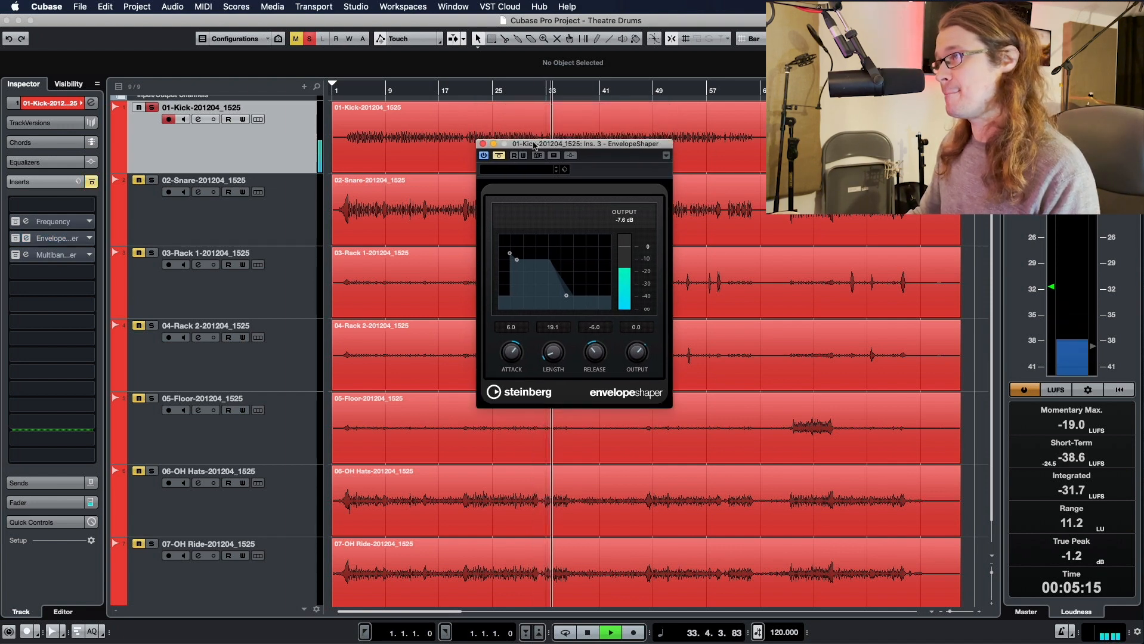
pyautogui.click(499, 156)
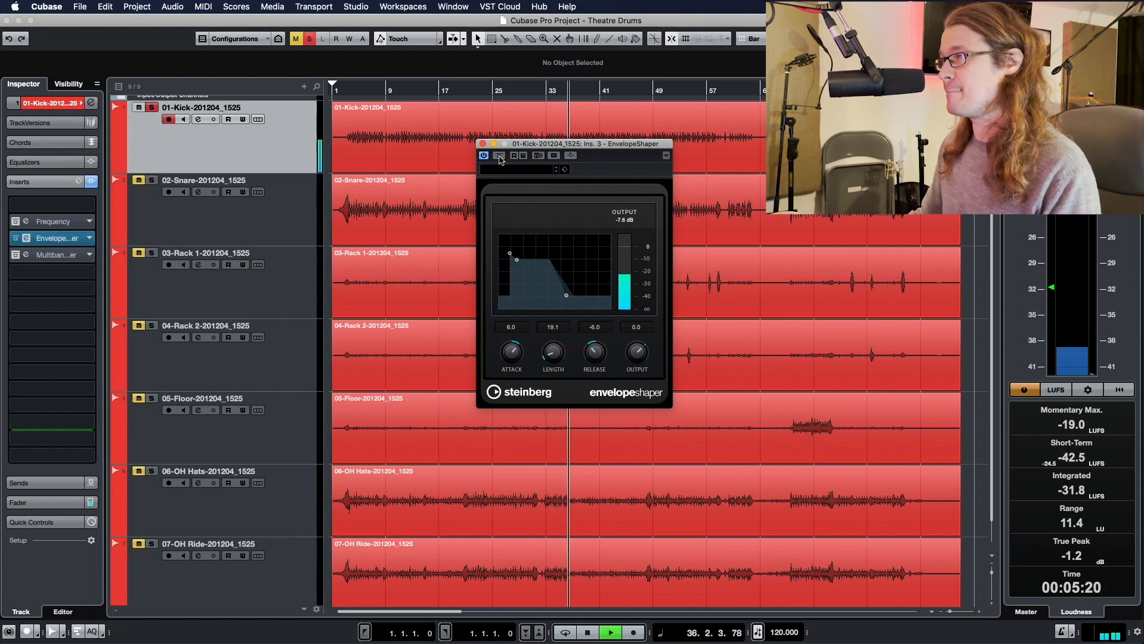
pyautogui.moveTo(543, 146); pyautogui.dragTo(545, 128)
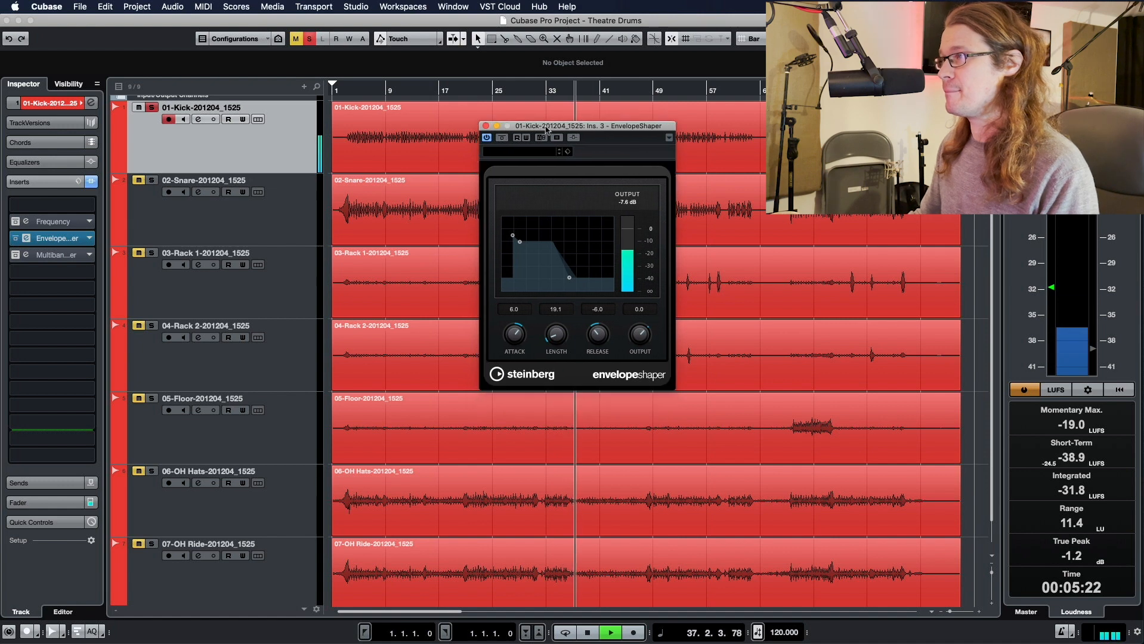
pyautogui.press('space')
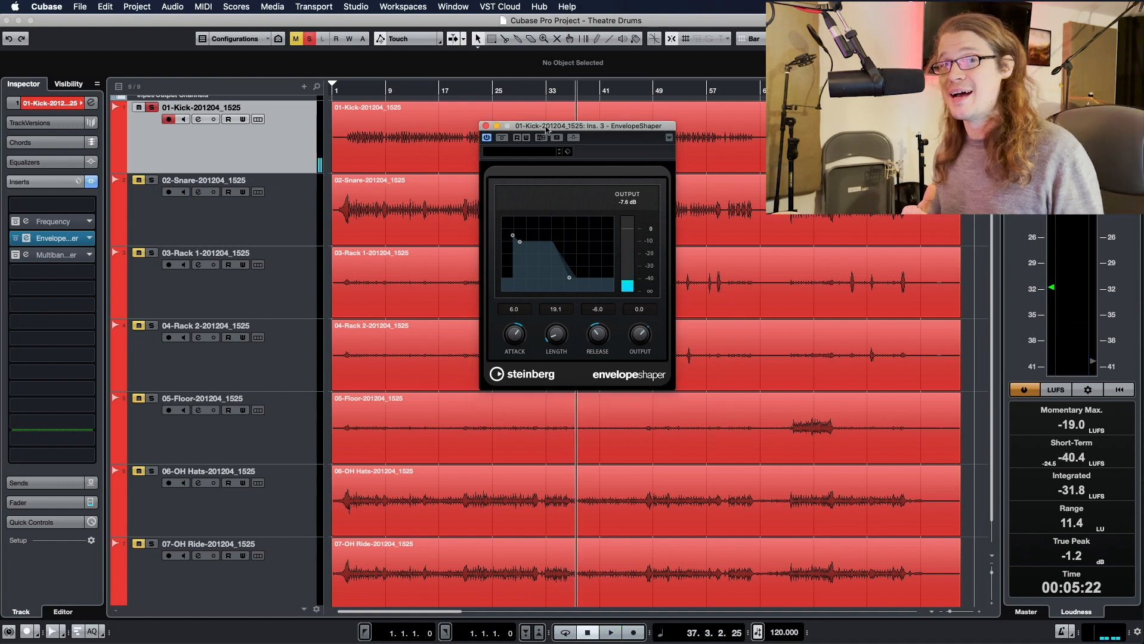
pyautogui.click(482, 126)
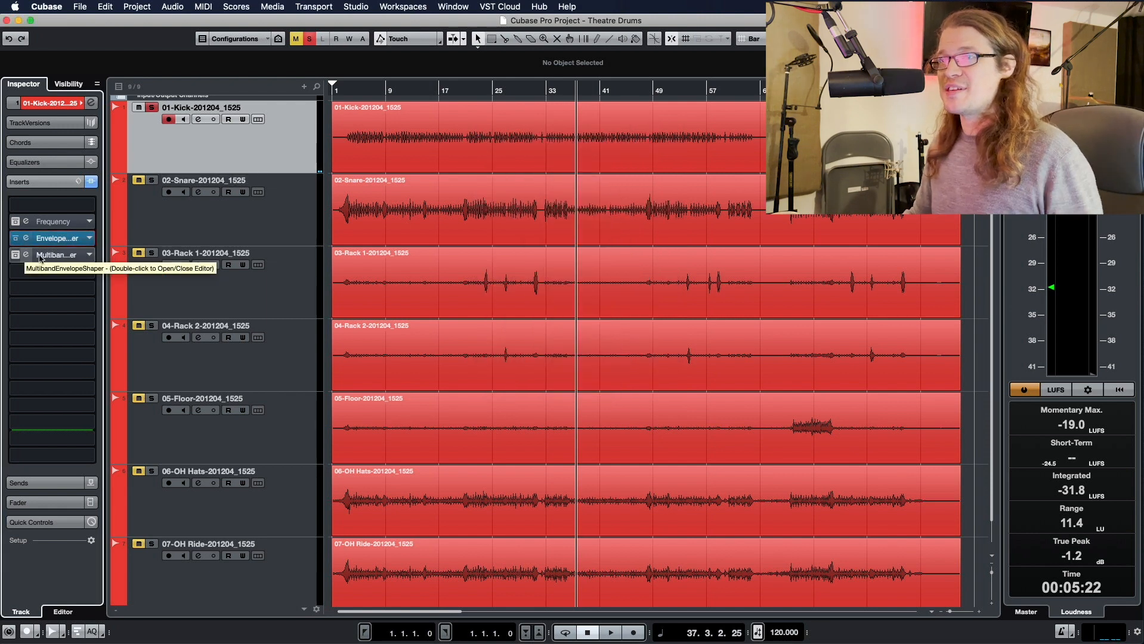
# Step: Open the kick's MultibandEnvelopeShaper, solo band 2, and listen to that band with the plug-in bypassed and activated
pyautogui.doubleClick(39, 256)
pyautogui.moveTo(586, 189); pyautogui.dragTo(594, 153)
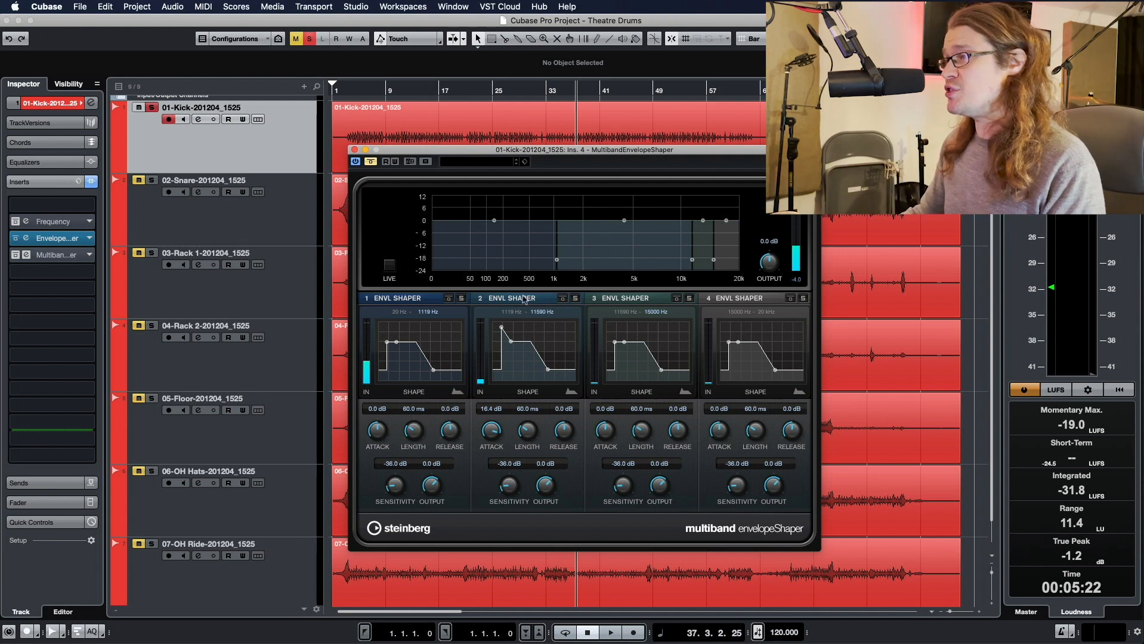
pyautogui.click(561, 298)
pyautogui.click(562, 298)
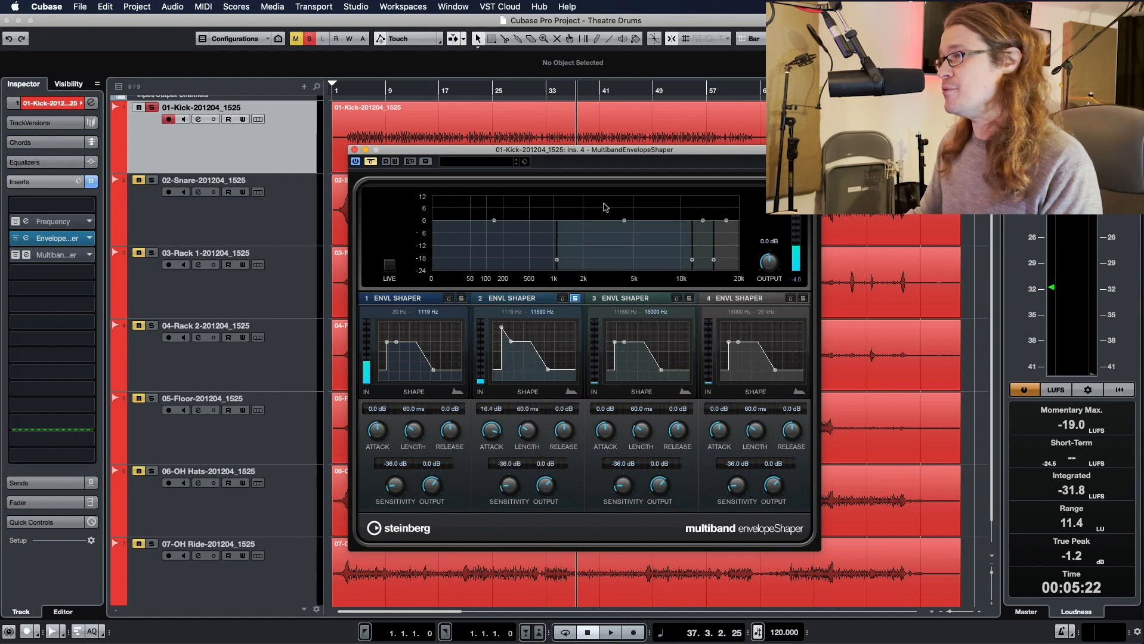
pyautogui.press('space')
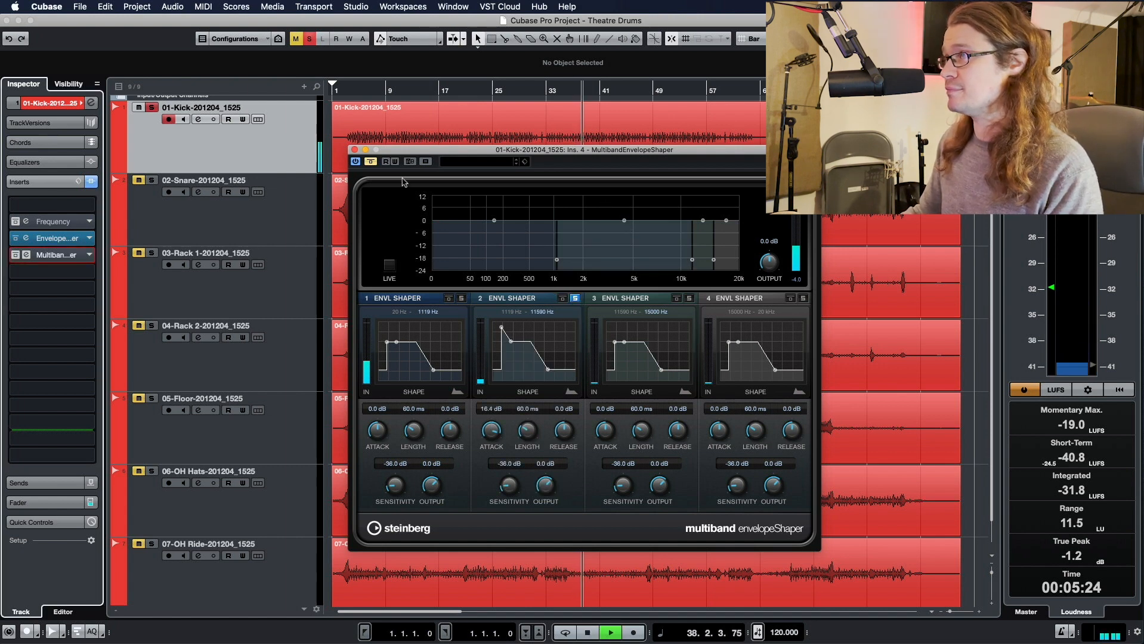
pyautogui.click(371, 162)
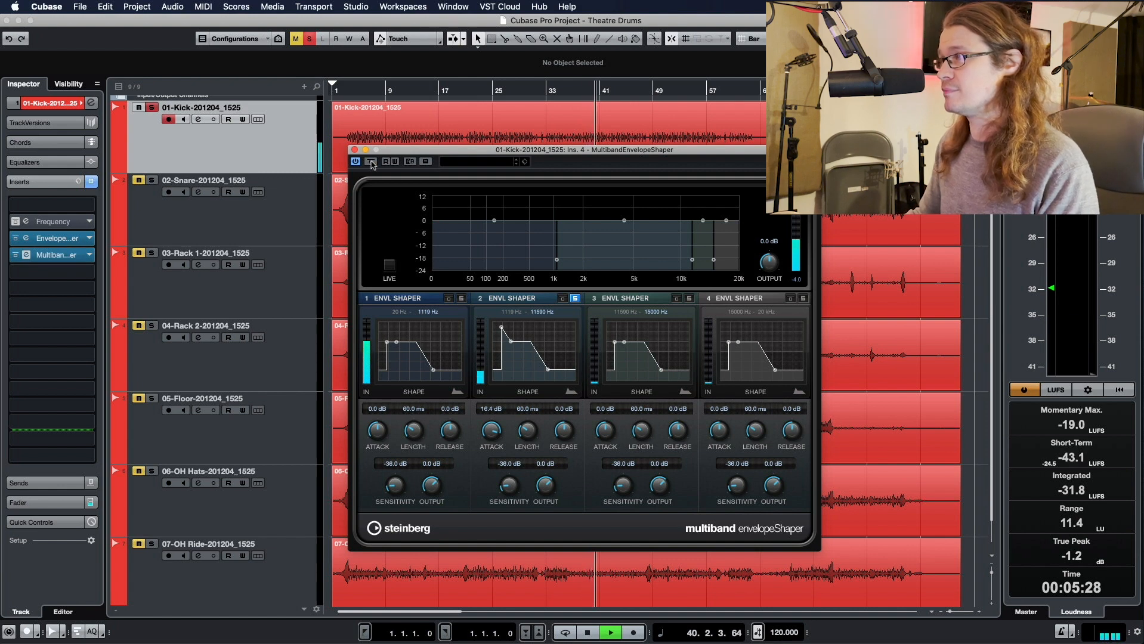
pyautogui.press('space')
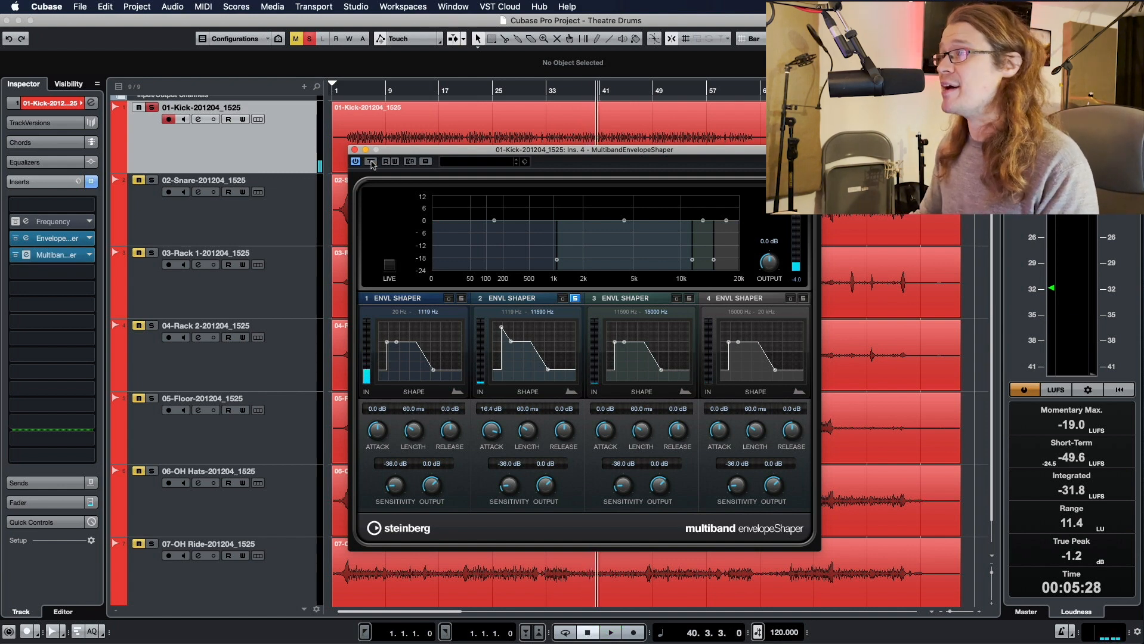
pyautogui.press('space')
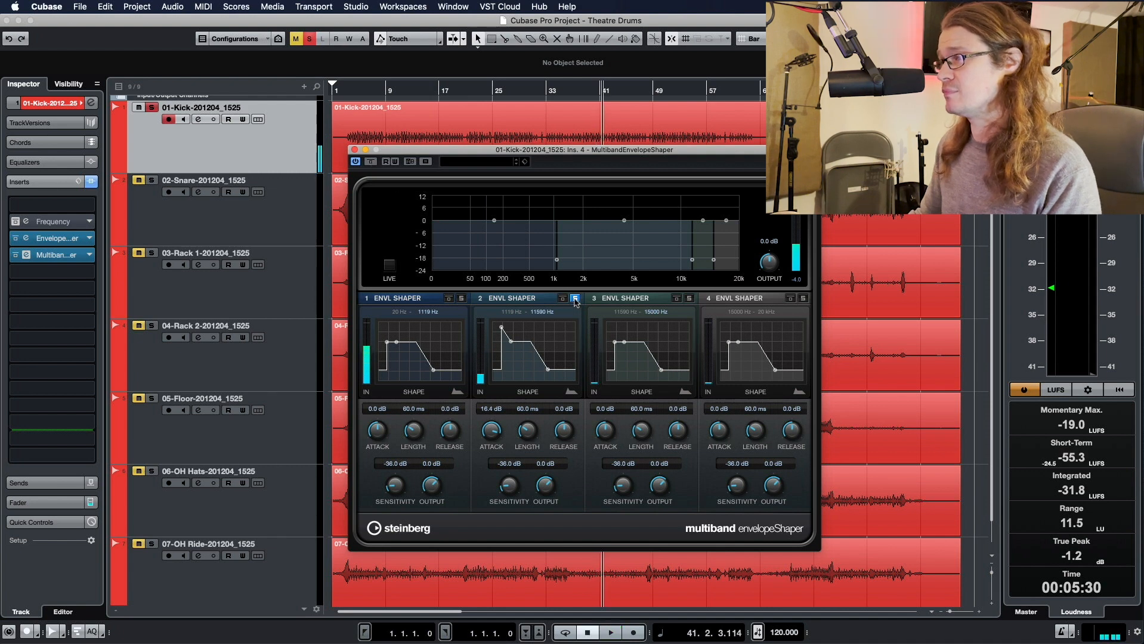
# Step: Unsolo band 2 and compare the full kick with the MultibandEnvelopeShaper active and bypassed, leaving it active
pyautogui.click(574, 299)
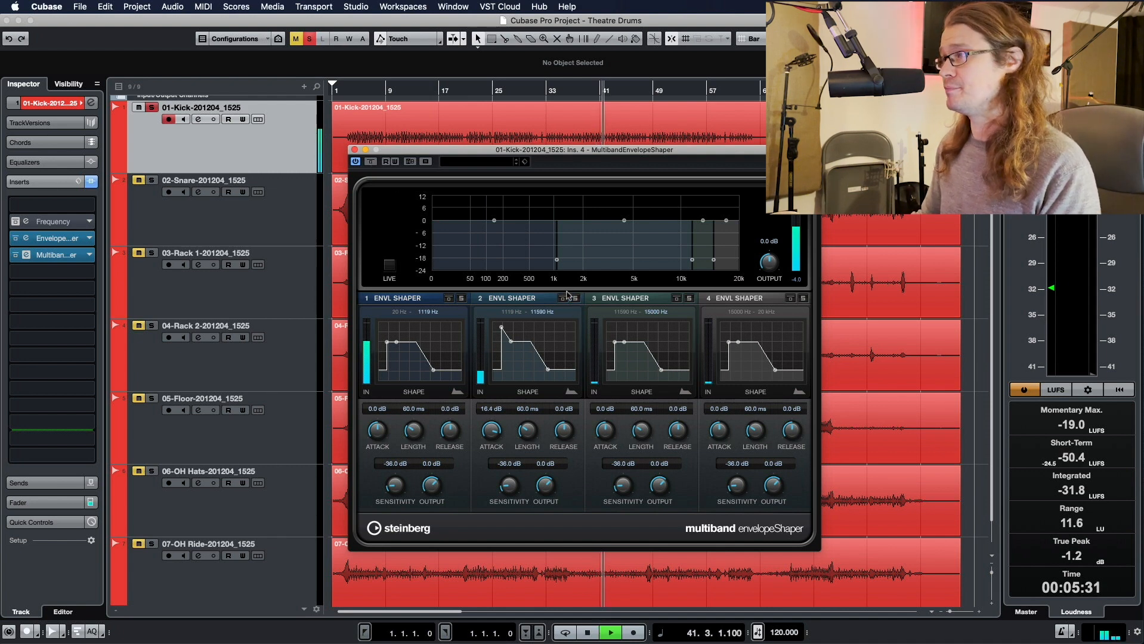
pyautogui.click(371, 162)
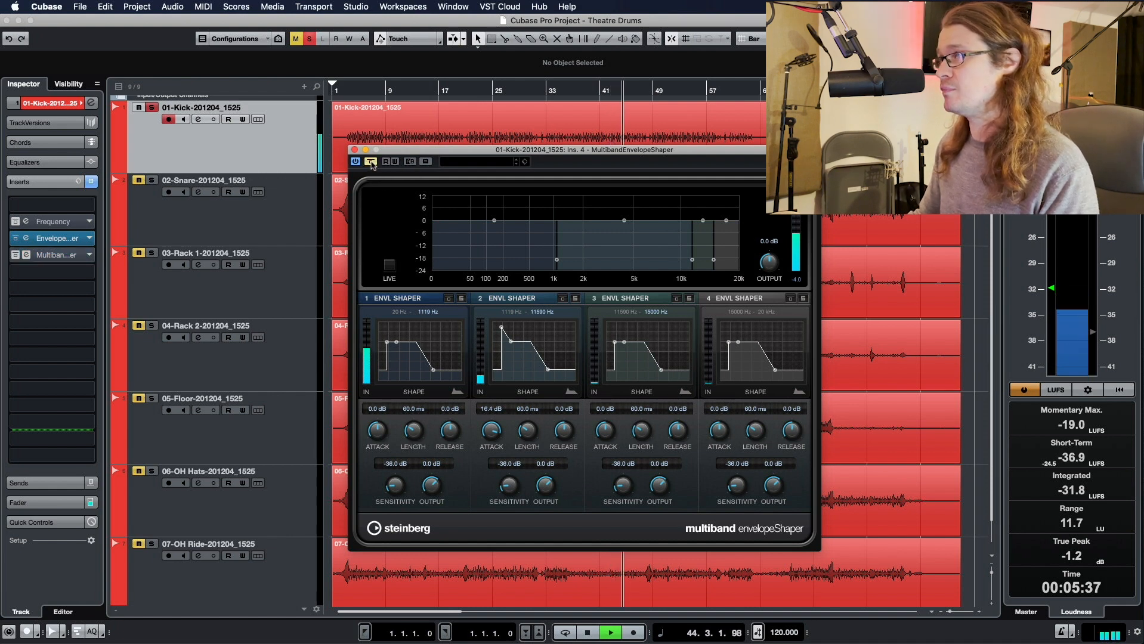
pyautogui.click(371, 162)
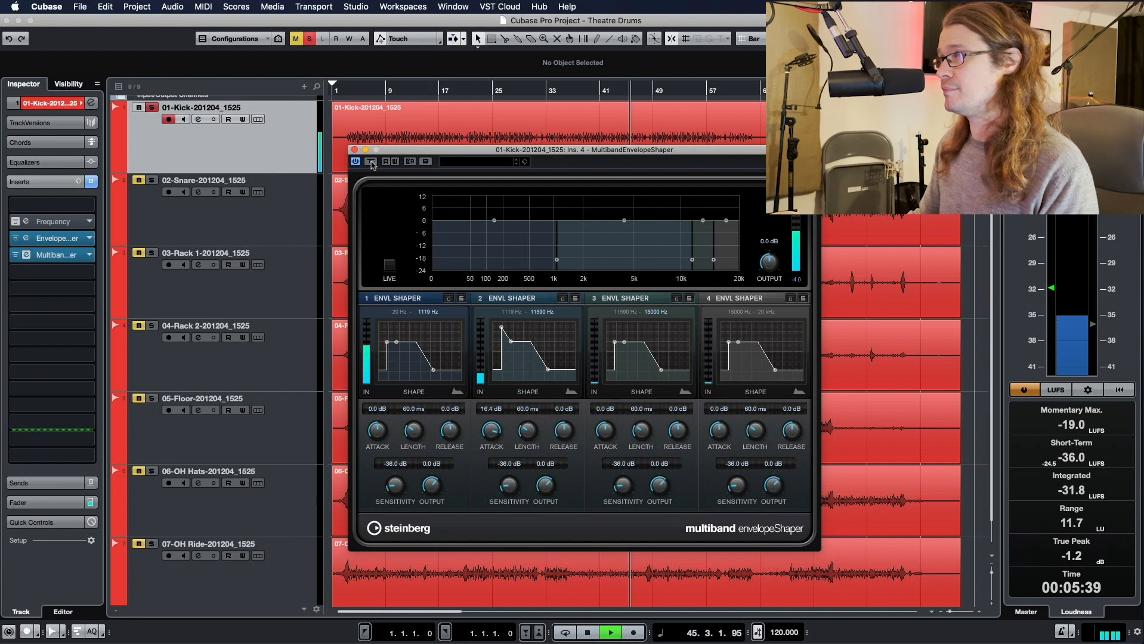
pyautogui.press('space')
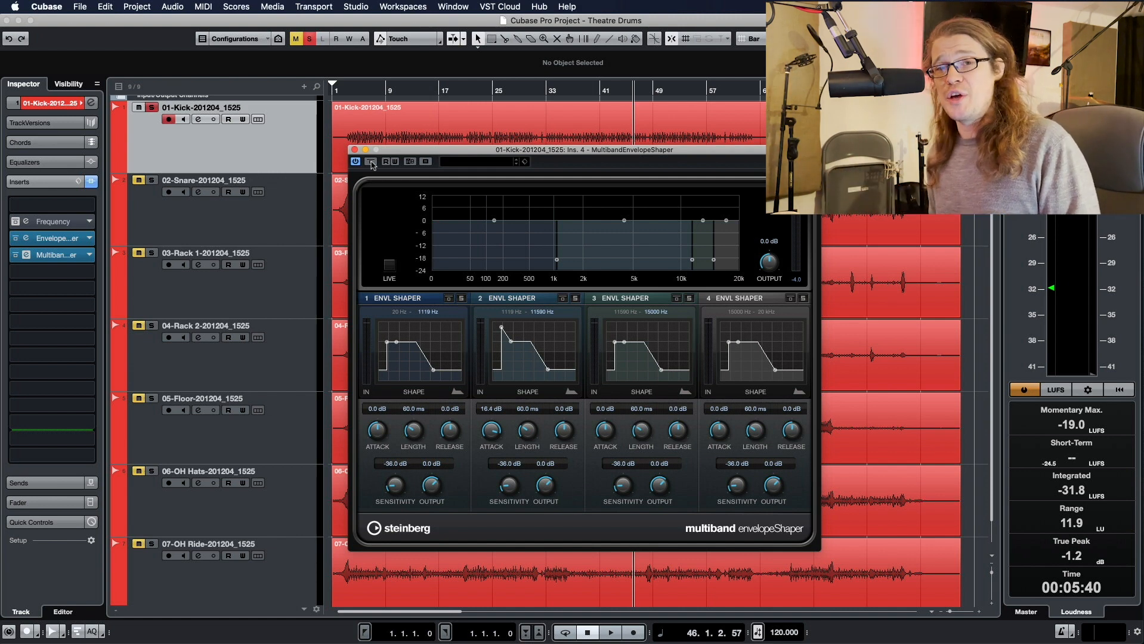
# Step: Activate the kick's Frequency EQ and boost band 6 by about 10.4 dB at 3.64 kHz with a Q of 0.5
pyautogui.click(26, 221)
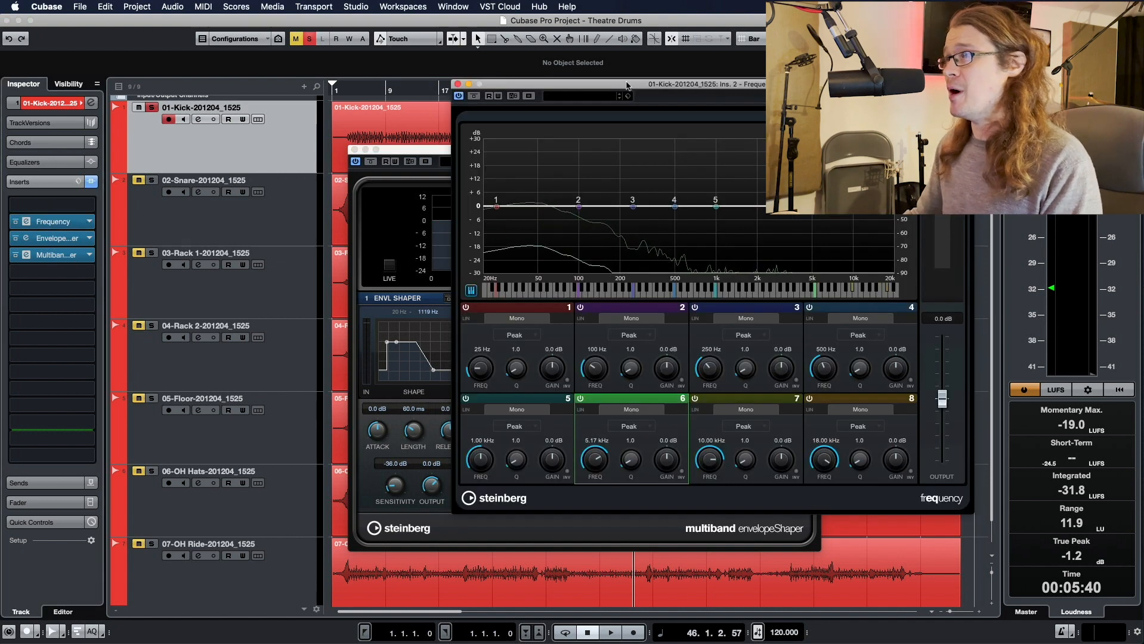
pyautogui.moveTo(626, 82); pyautogui.dragTo(592, 68)
pyautogui.moveTo(779, 191); pyautogui.dragTo(780, 169)
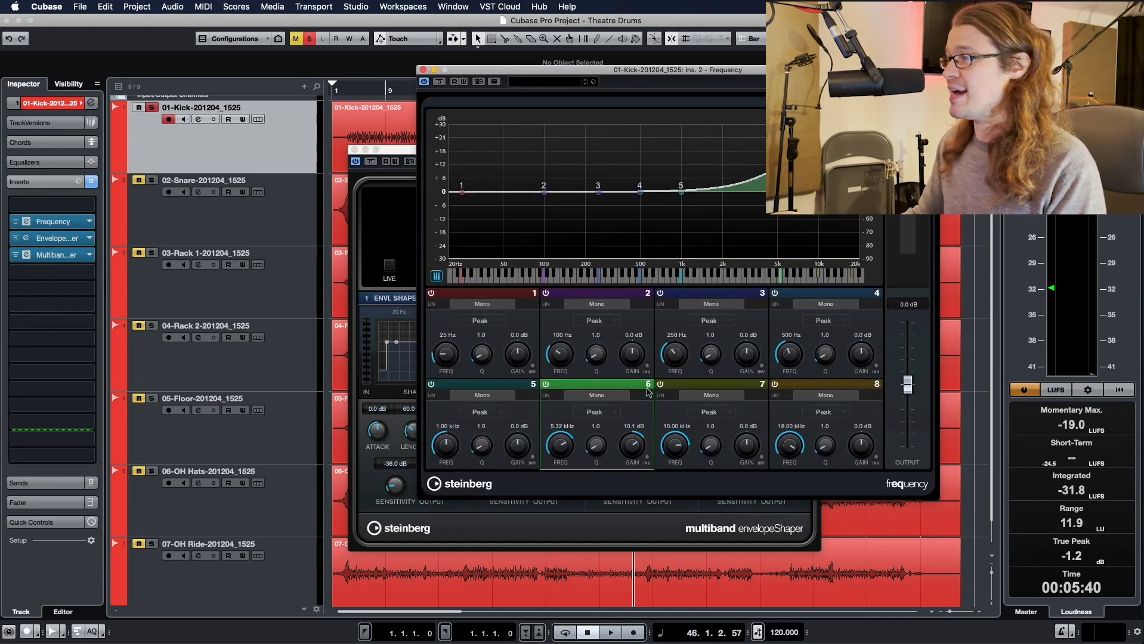
pyautogui.moveTo(595, 450); pyautogui.dragTo(597, 462)
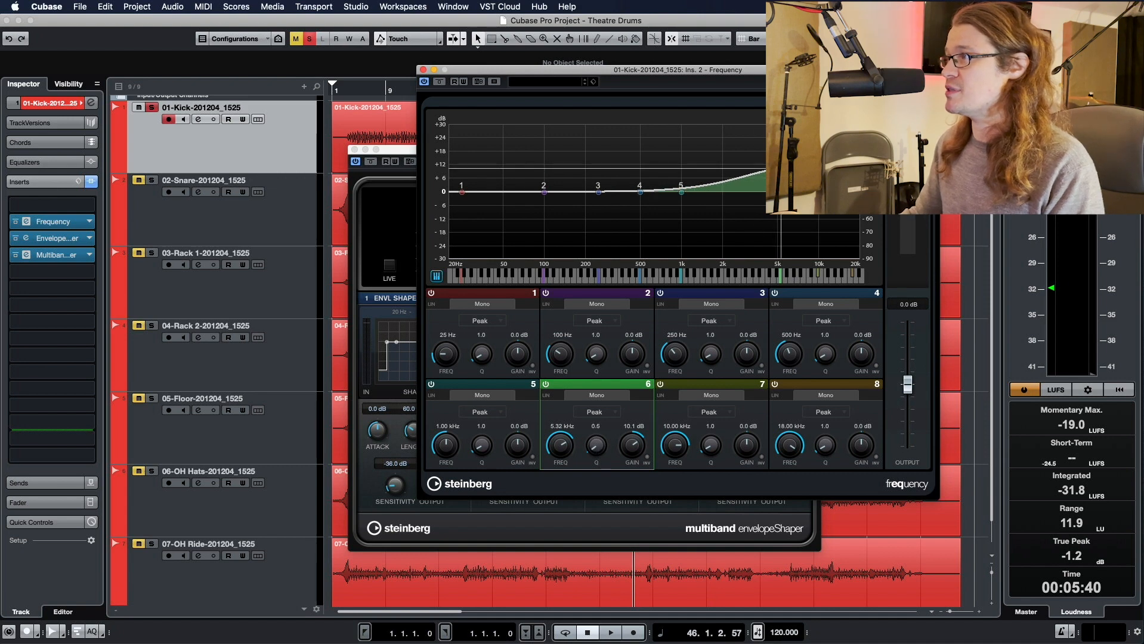
pyautogui.moveTo(780, 170); pyautogui.dragTo(757, 172)
pyautogui.moveTo(591, 69); pyautogui.dragTo(599, 306)
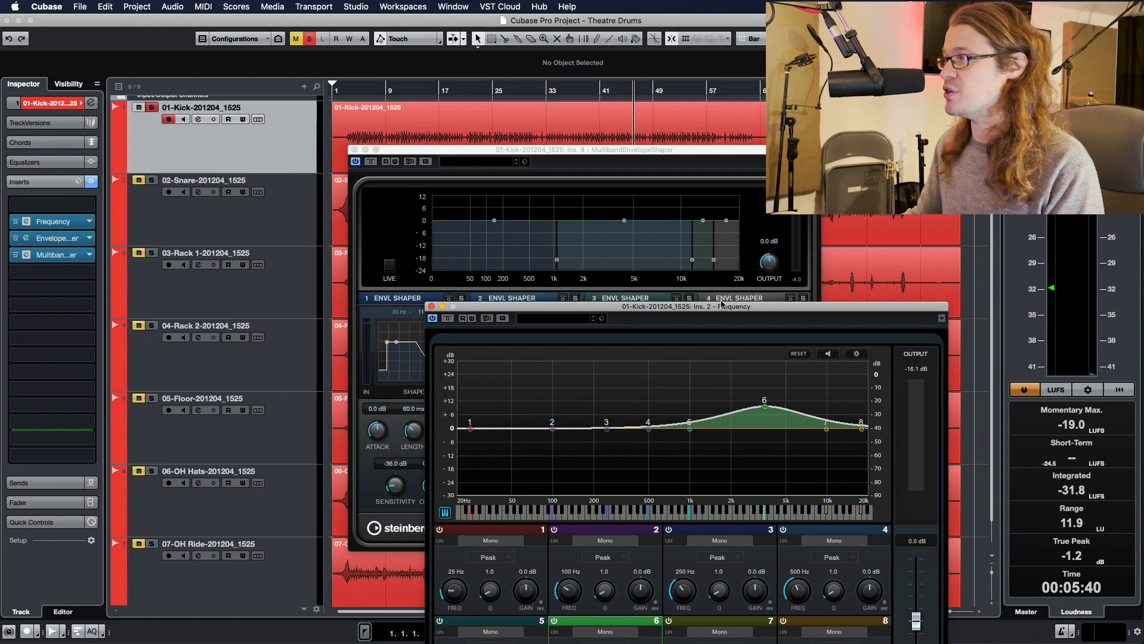
pyautogui.moveTo(720, 305); pyautogui.dragTo(682, 228)
pyautogui.moveTo(725, 330); pyautogui.dragTo(728, 331)
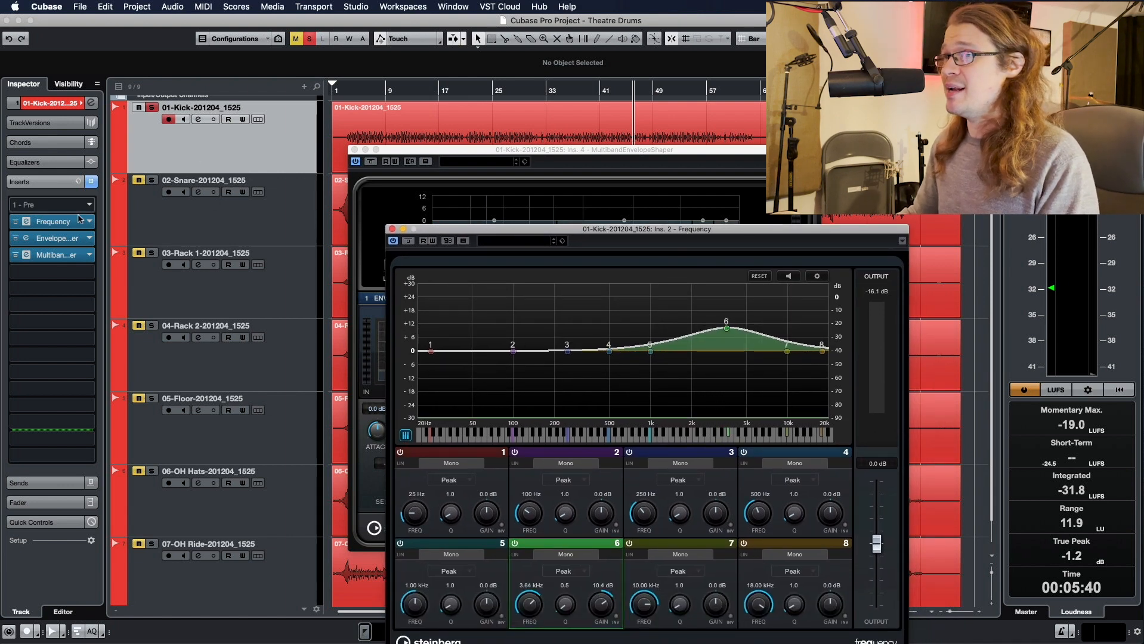
# Step: Listen to the kick with the Frequency boost active and the EnvelopeShaper bypassed
pyautogui.moveTo(638, 231); pyautogui.dragTo(583, 199)
pyautogui.press('space')
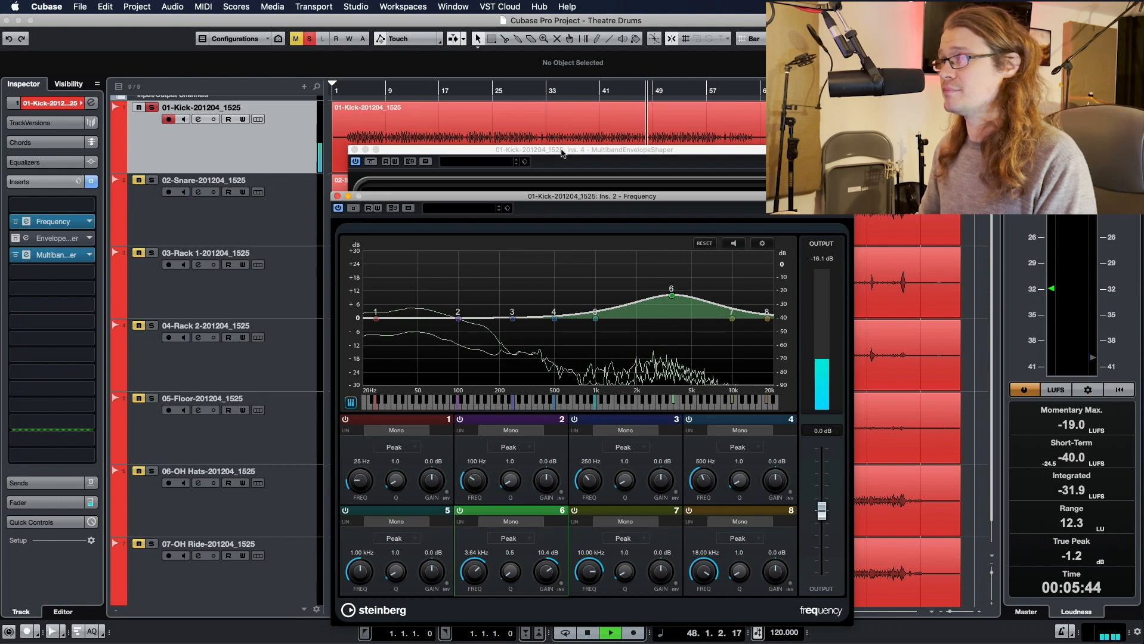
pyautogui.press('space')
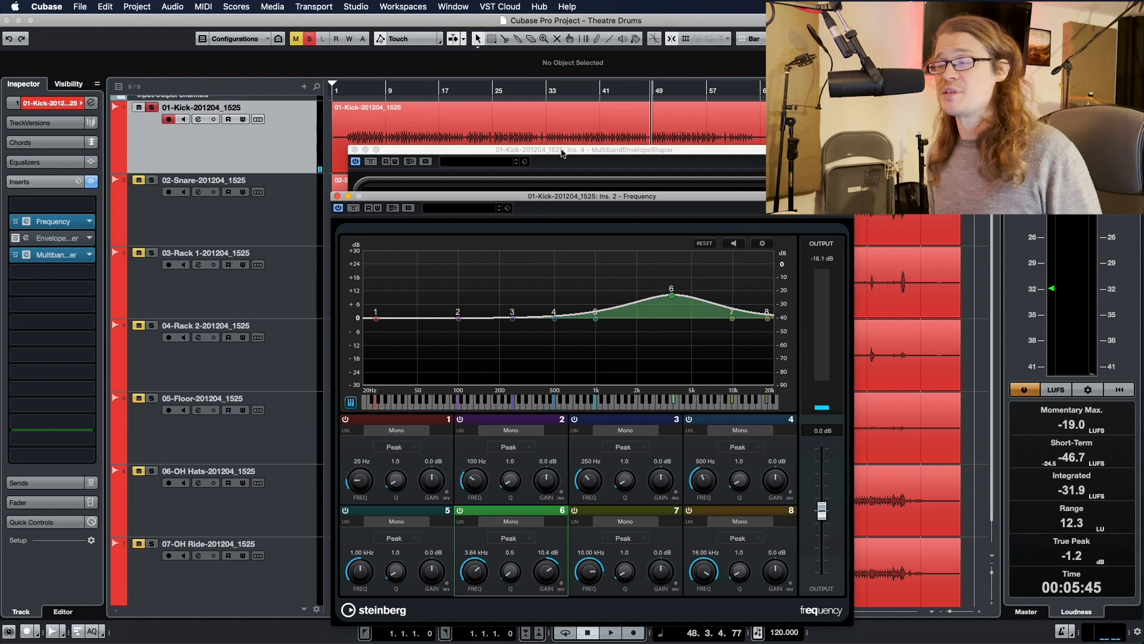
# Step: Bypass and close the kick's Frequency EQ, and reactivate its EnvelopeShaper
pyautogui.click(353, 208)
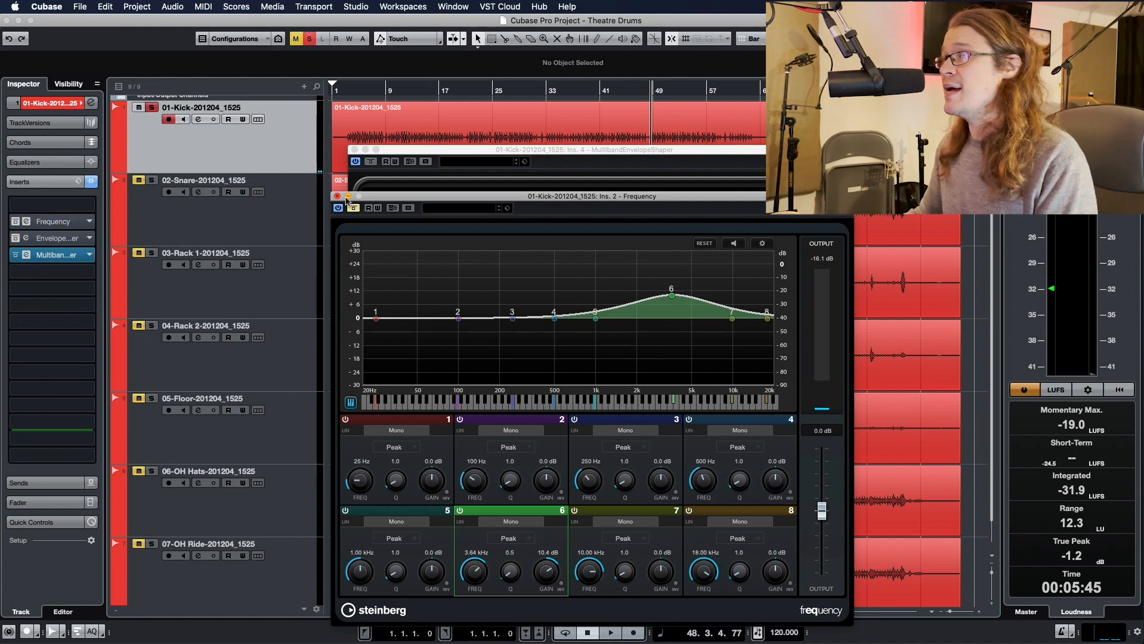
pyautogui.click(338, 197)
pyautogui.click(16, 239)
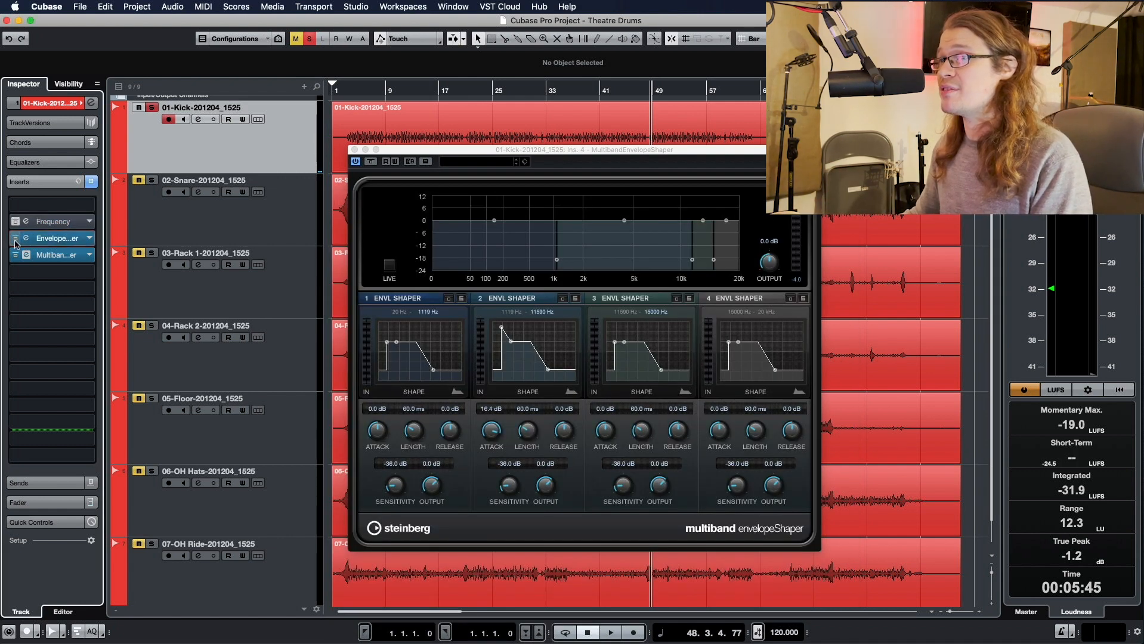
# Step: Listen to the kick with both envelope shapers active, and close the MultibandEnvelopeShaper window
pyautogui.press('space')
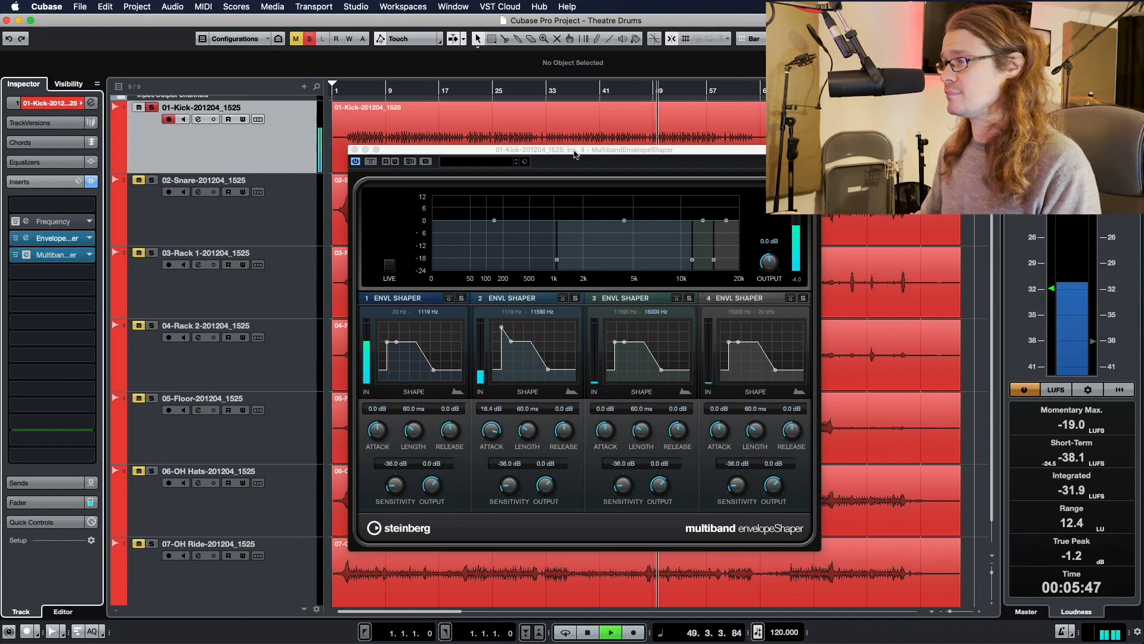
pyautogui.press('space')
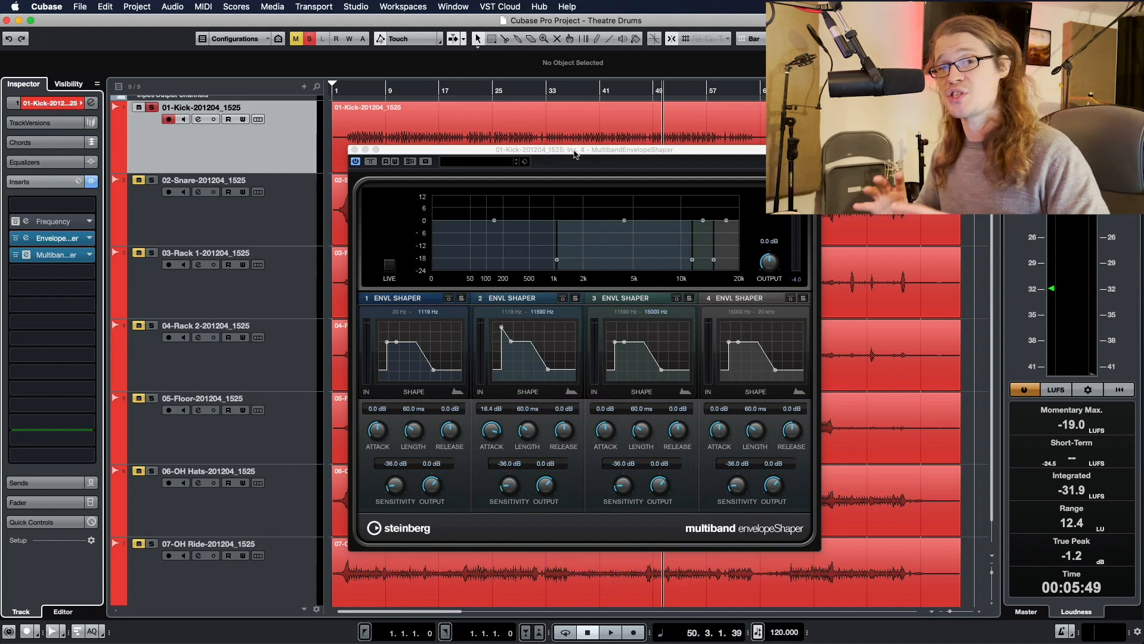
pyautogui.scroll(1, 571, 152)
pyautogui.click(354, 150)
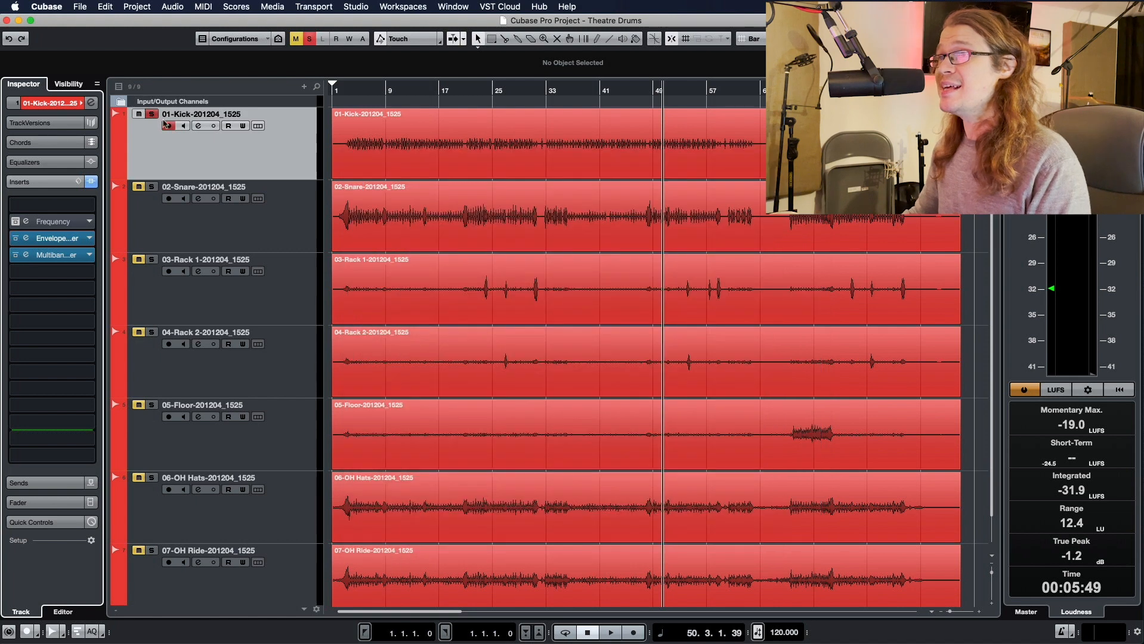
# Step: Unsolo the kick, solo the OH Hats and OH Ride tracks together, and listen to the unprocessed overheads
pyautogui.click(152, 115)
pyautogui.click(290, 510)
pyautogui.keyDown('shift'); pyautogui.click(218, 573); pyautogui.keyUp('shift')
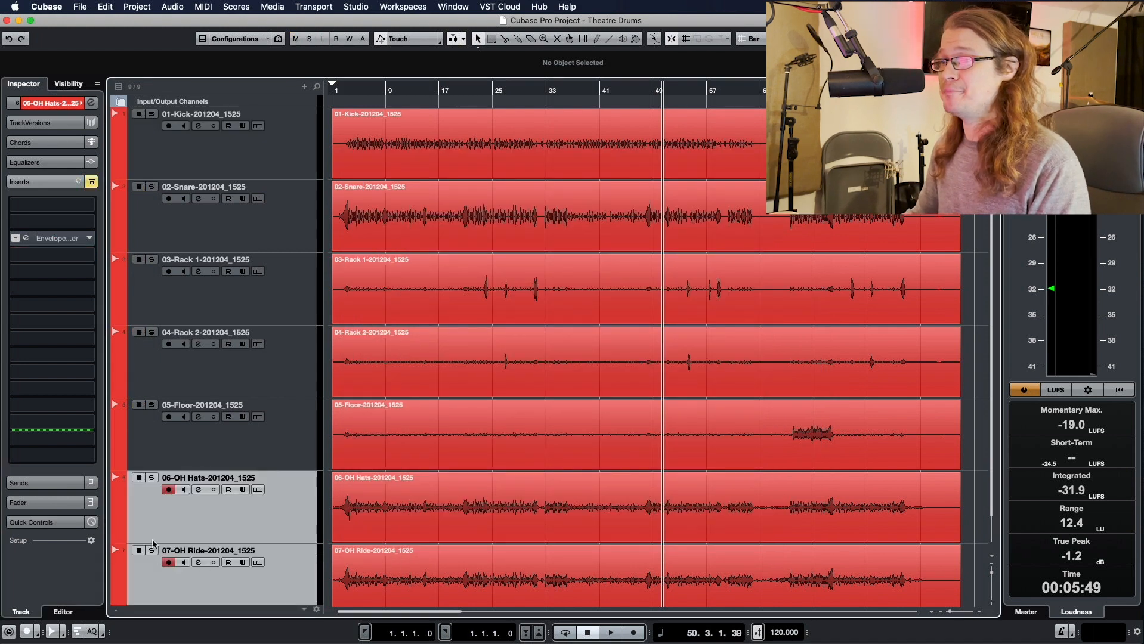
pyautogui.click(152, 550)
pyautogui.scroll(-1, 531, 262)
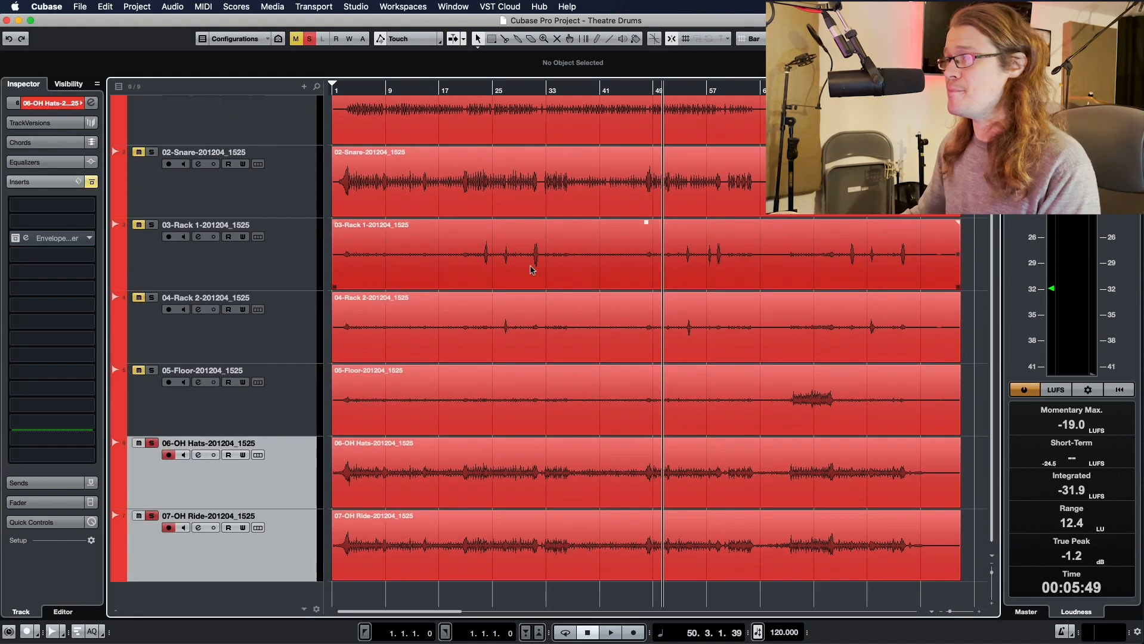
pyautogui.press('space')
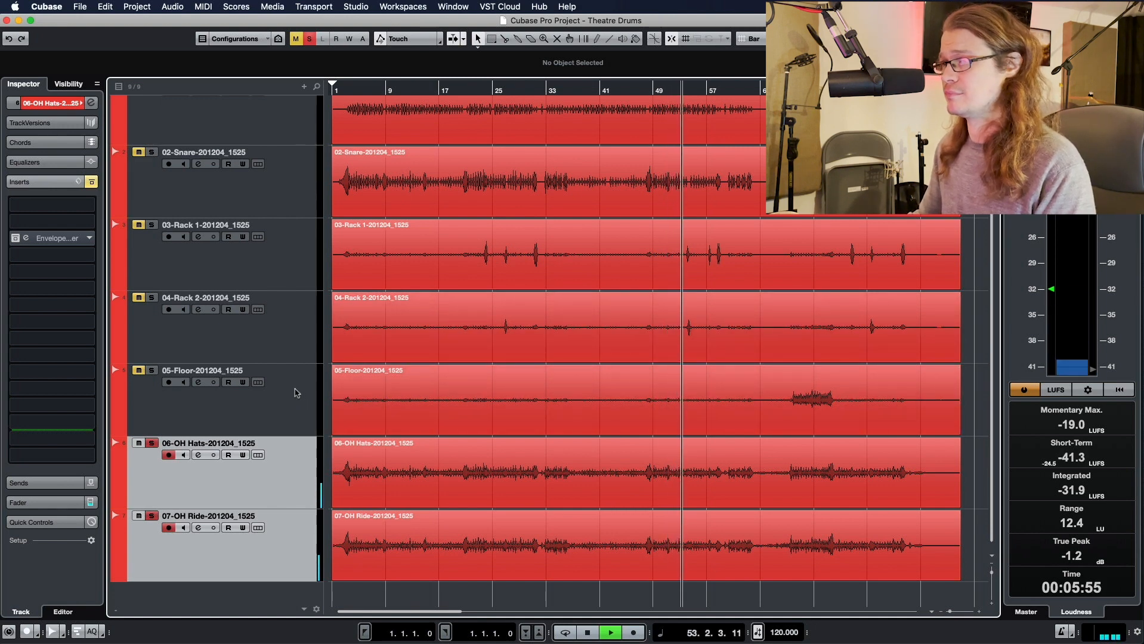
pyautogui.press('space')
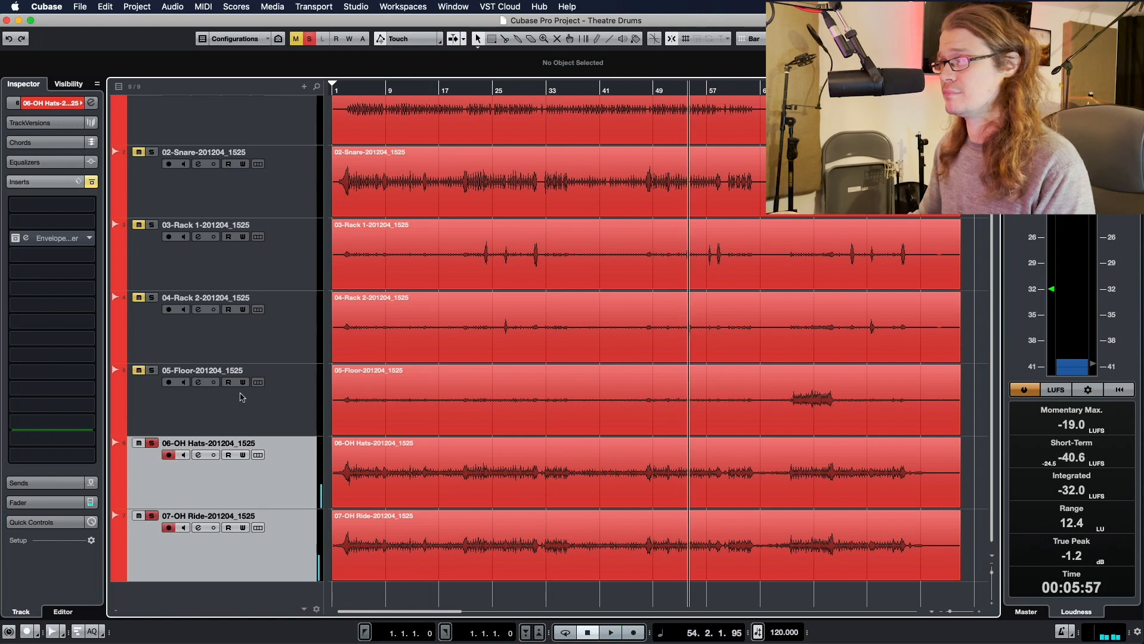
# Step: Insert a MultibandEnvelopeShaper in insert slot 4 of both the OH Hats and OH Ride tracks
pyautogui.click(36, 255)
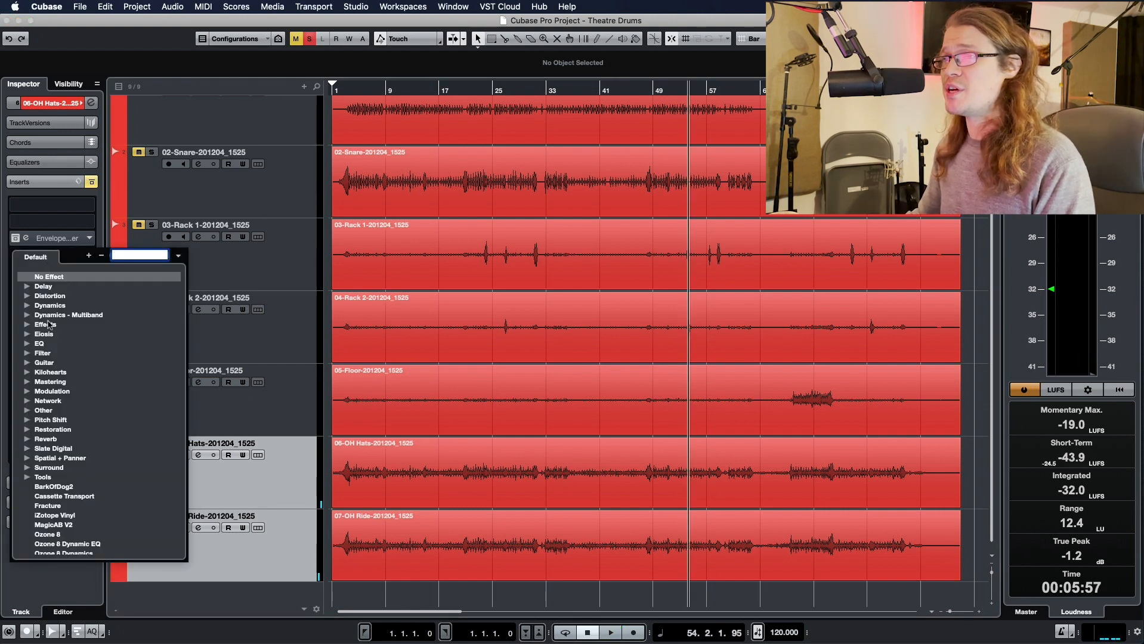
pyautogui.click(26, 306)
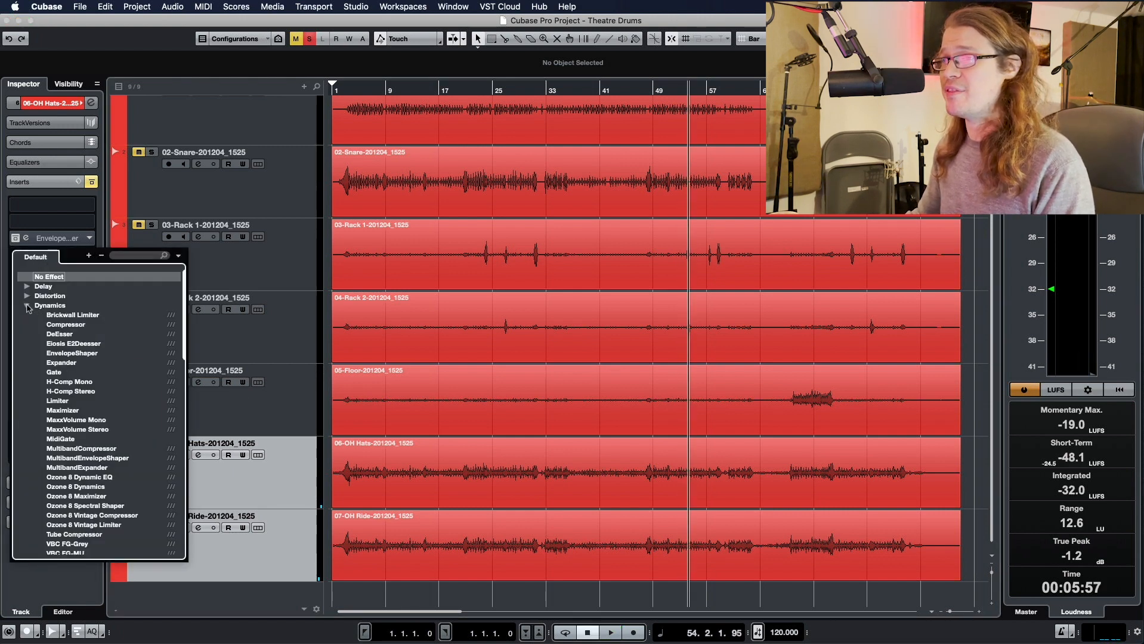
pyautogui.click(90, 458)
pyautogui.click(283, 555)
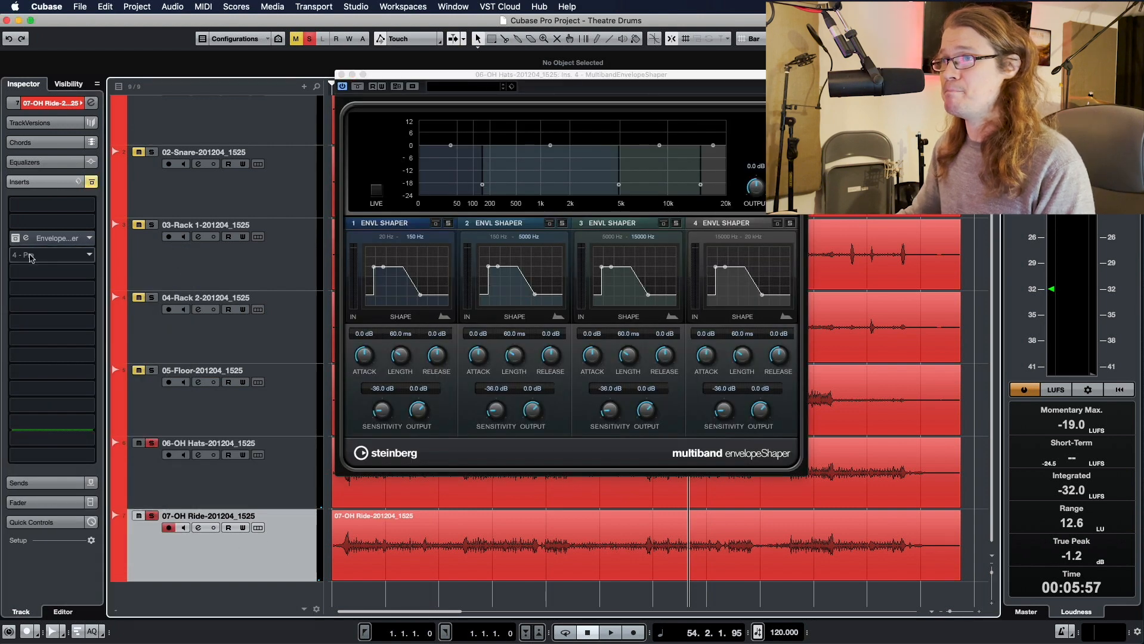
pyautogui.click(30, 256)
pyautogui.click(27, 306)
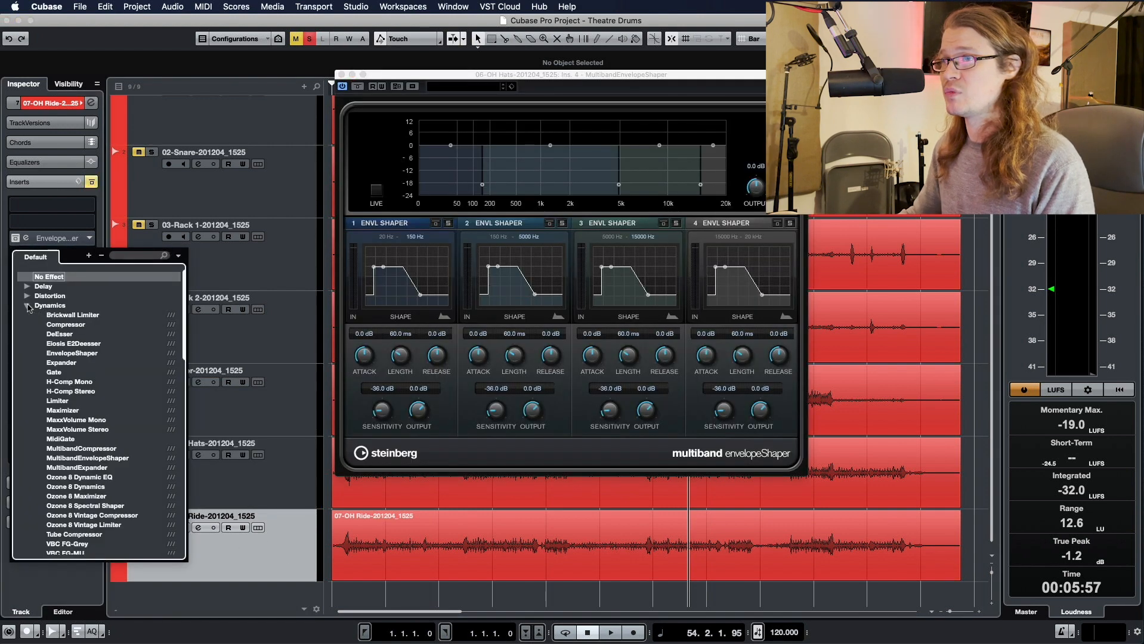
pyautogui.click(101, 458)
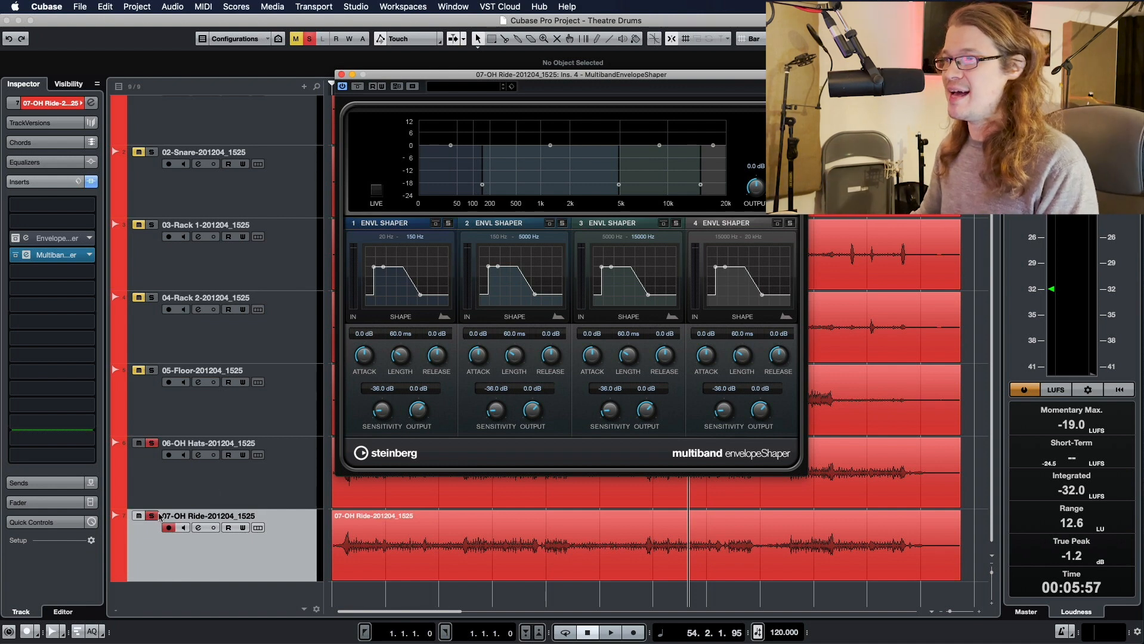
# Step: Unsolo OH Ride so only OH Hats is soloed, and center the OH Hats track's pan
pyautogui.click(152, 516)
pyautogui.click(255, 481)
pyautogui.click(48, 102)
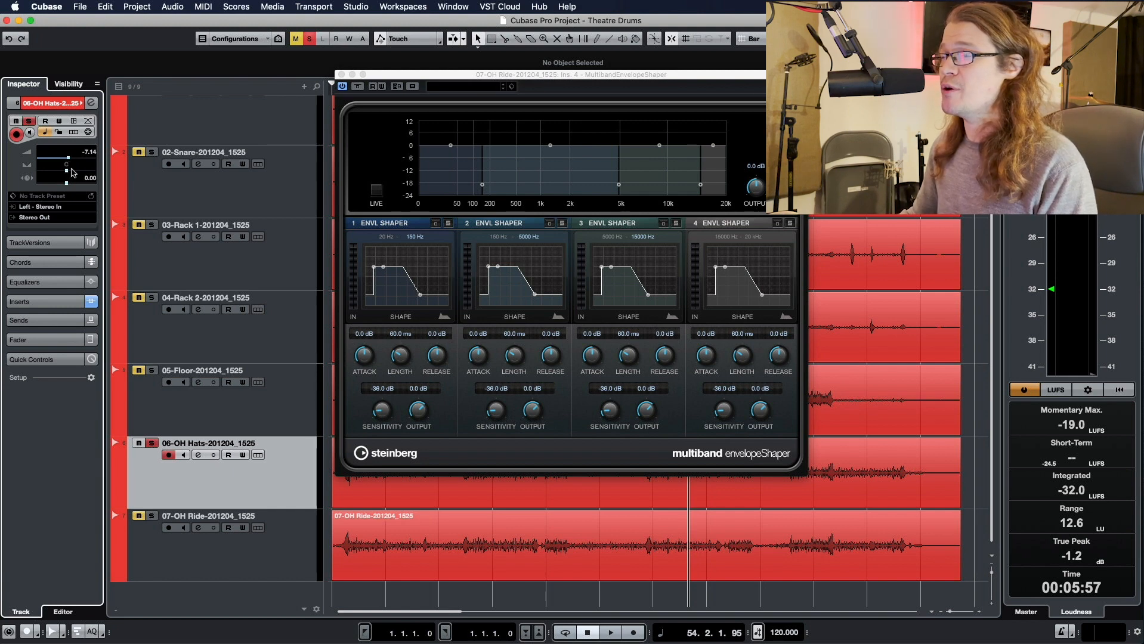
# Step: Start playback, close both overhead plug-in windows, and reopen only the OH Hats MultibandEnvelopeShaper
pyautogui.press('space')
pyautogui.moveTo(485, 75); pyautogui.dragTo(584, 72)
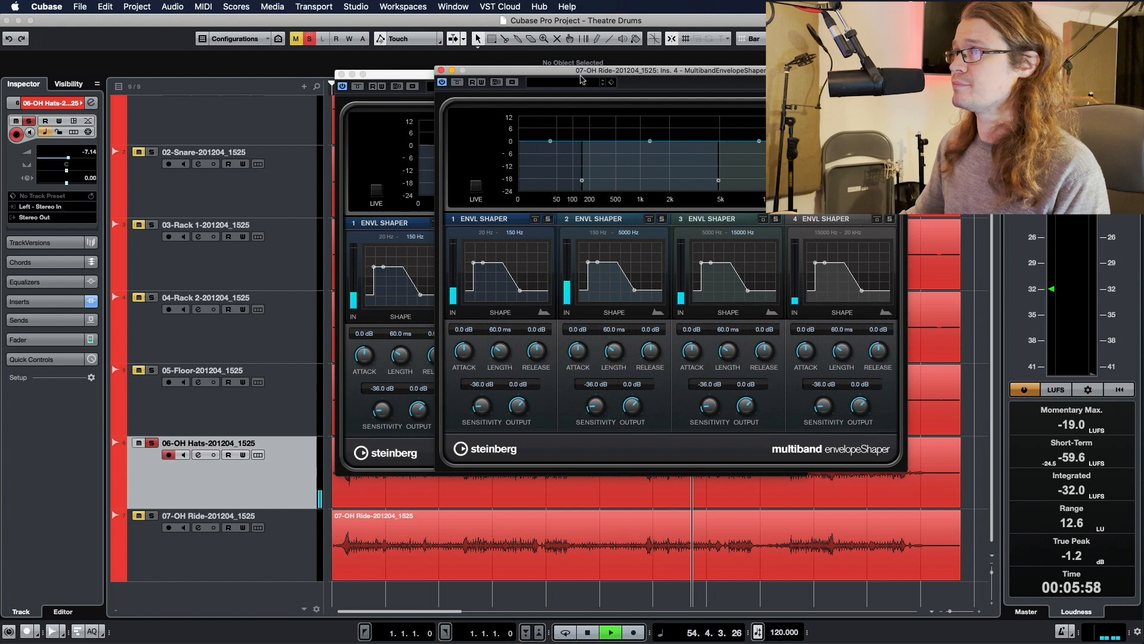
pyautogui.click(339, 75)
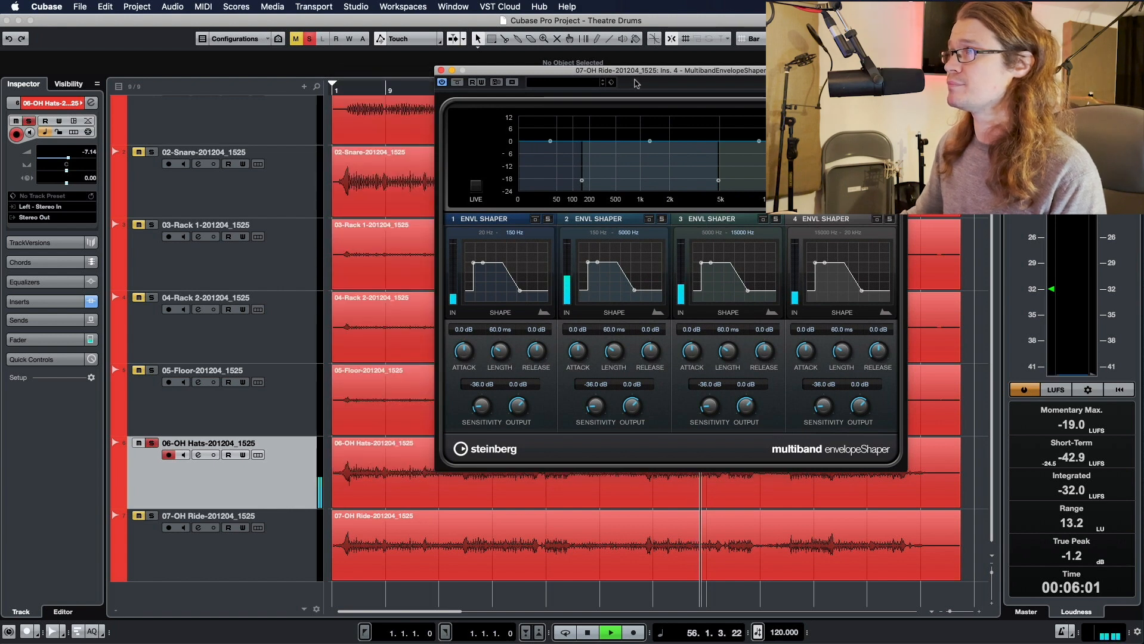
pyautogui.moveTo(635, 84); pyautogui.dragTo(614, 81)
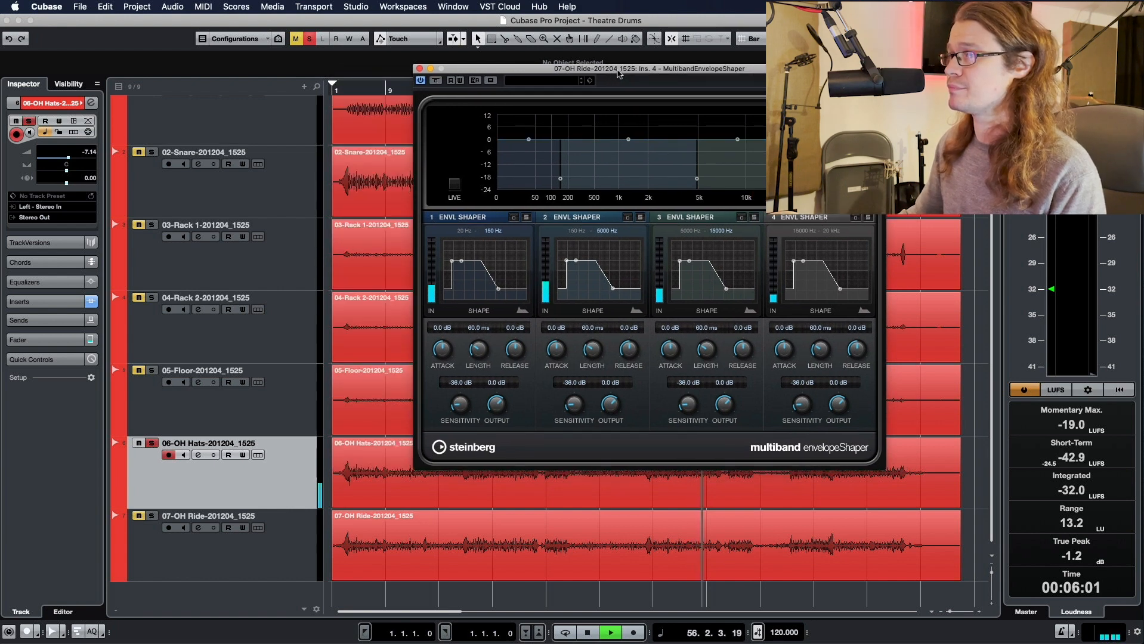
pyautogui.click(419, 69)
pyautogui.click(56, 302)
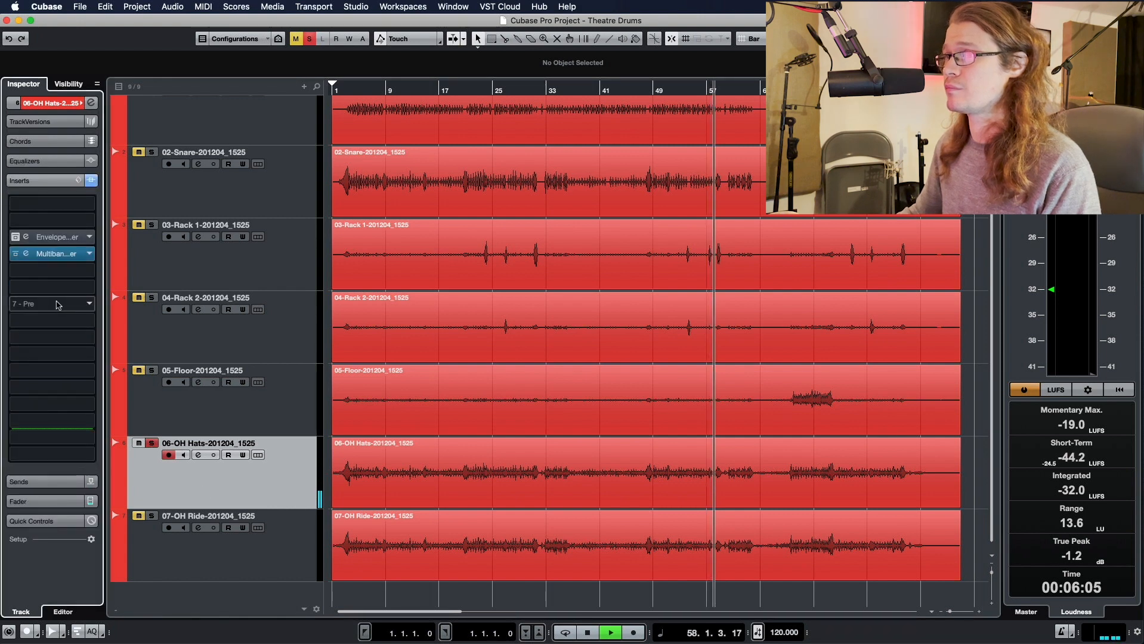
pyautogui.click(26, 253)
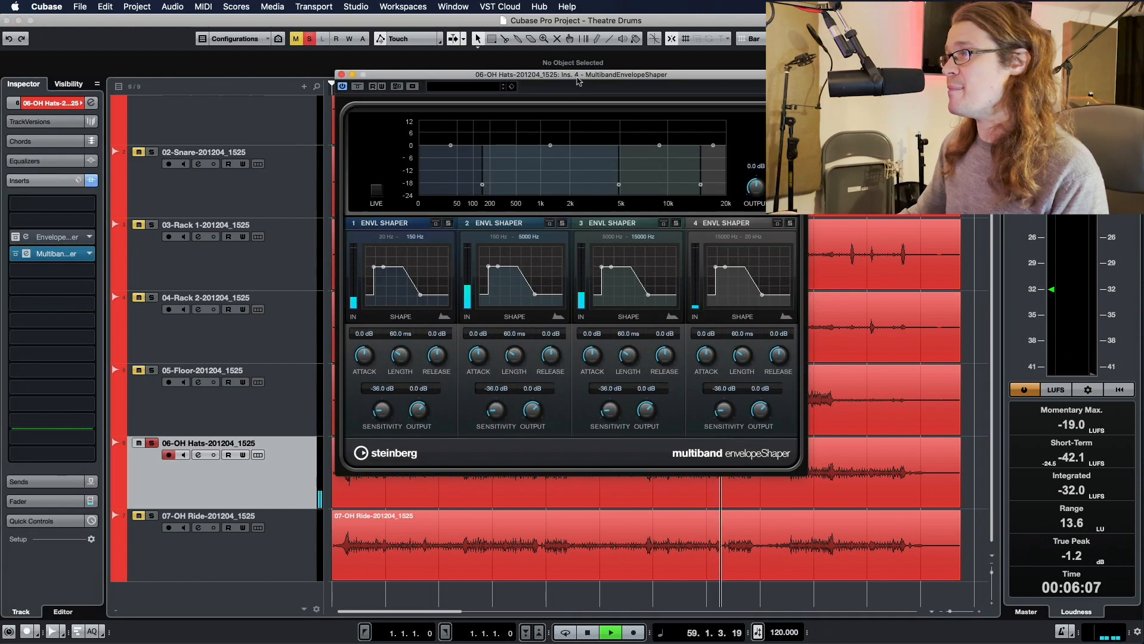
pyautogui.moveTo(578, 81); pyautogui.dragTo(627, 79)
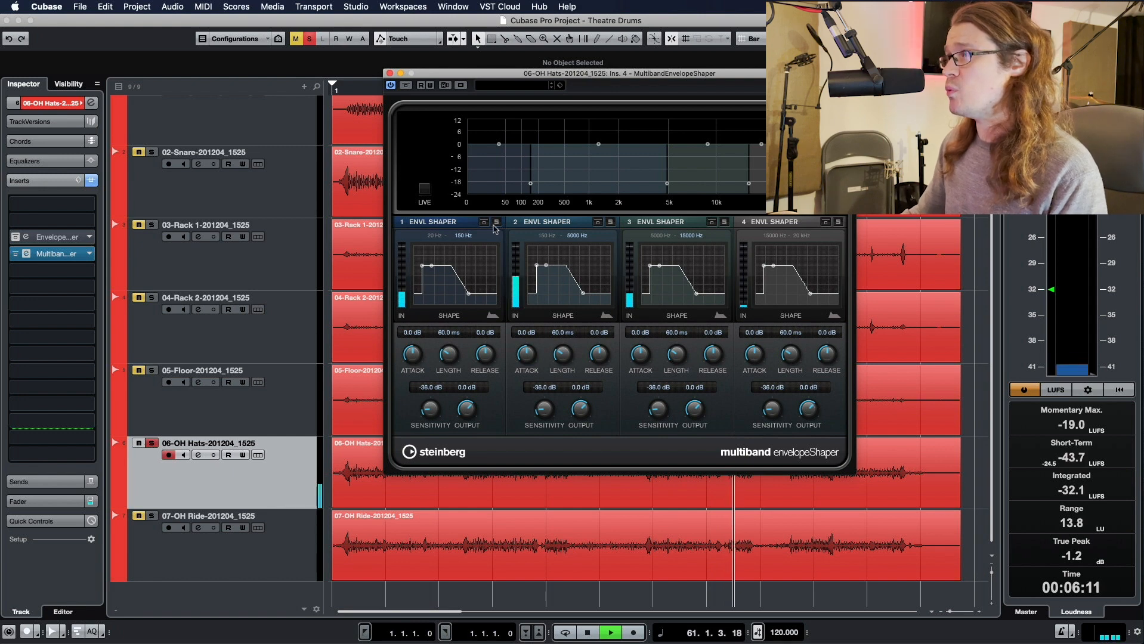
# Step: Solo band 1 on OH Hats, extend it to about 727 Hz, and set attack 8.2 dB, length 5.0 ms and release -20.0 dB
pyautogui.click(495, 222)
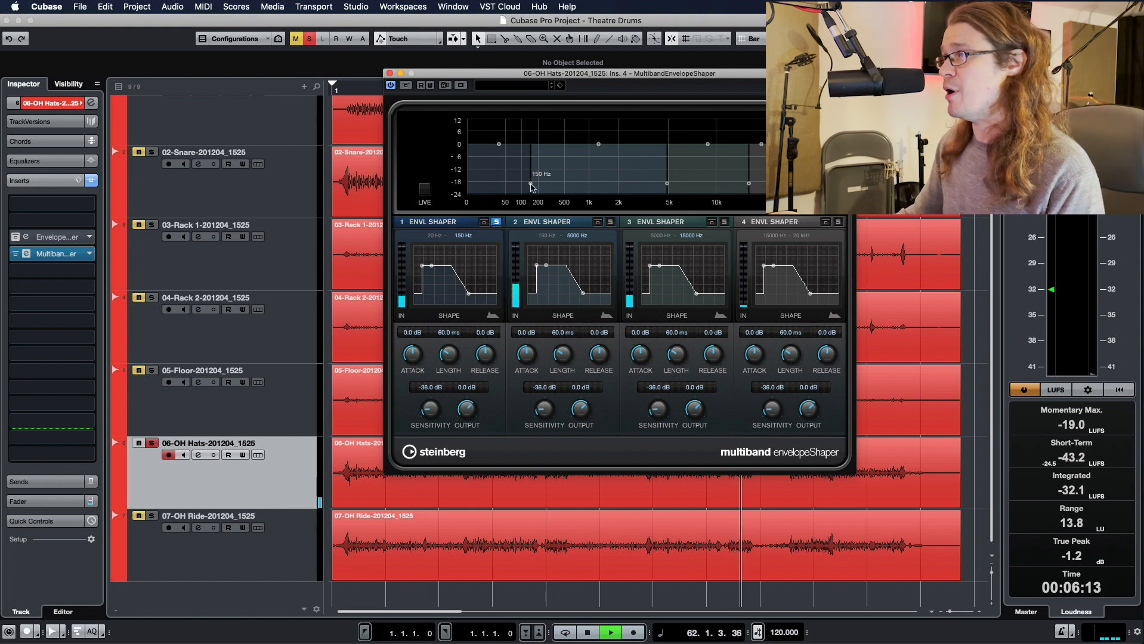
pyautogui.moveTo(531, 186); pyautogui.dragTo(576, 187)
pyautogui.press('space')
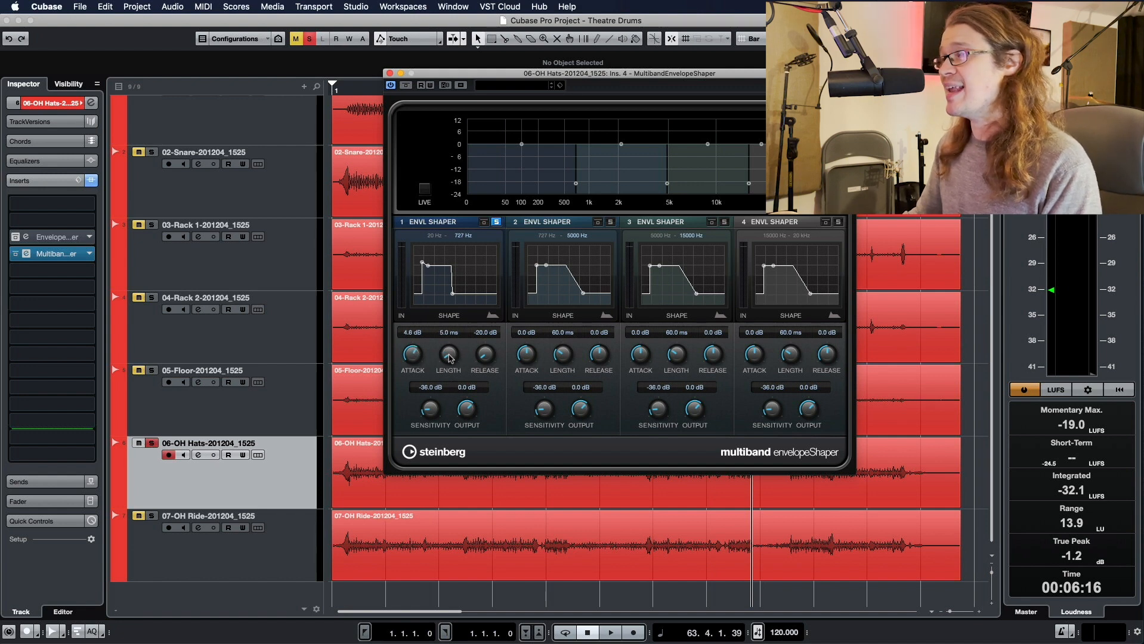
pyautogui.moveTo(452, 307); pyautogui.dragTo(452, 385)
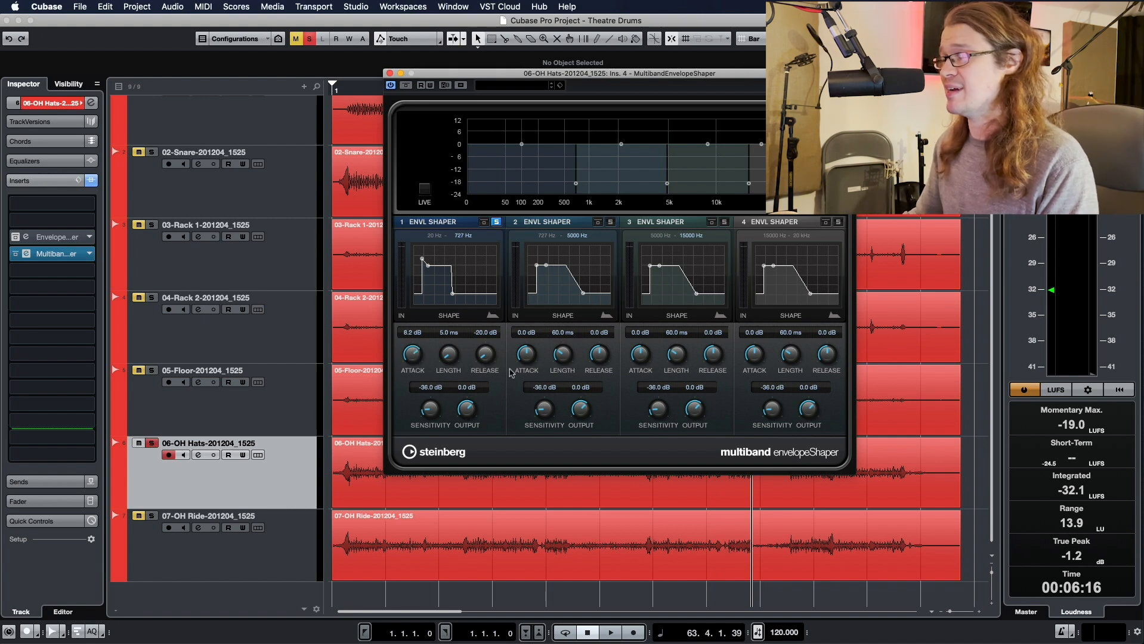
# Step: Unsolo band 1 and compare the full OH Hats with the MultibandEnvelopeShaper active and bypassed, leaving it active
pyautogui.press('space')
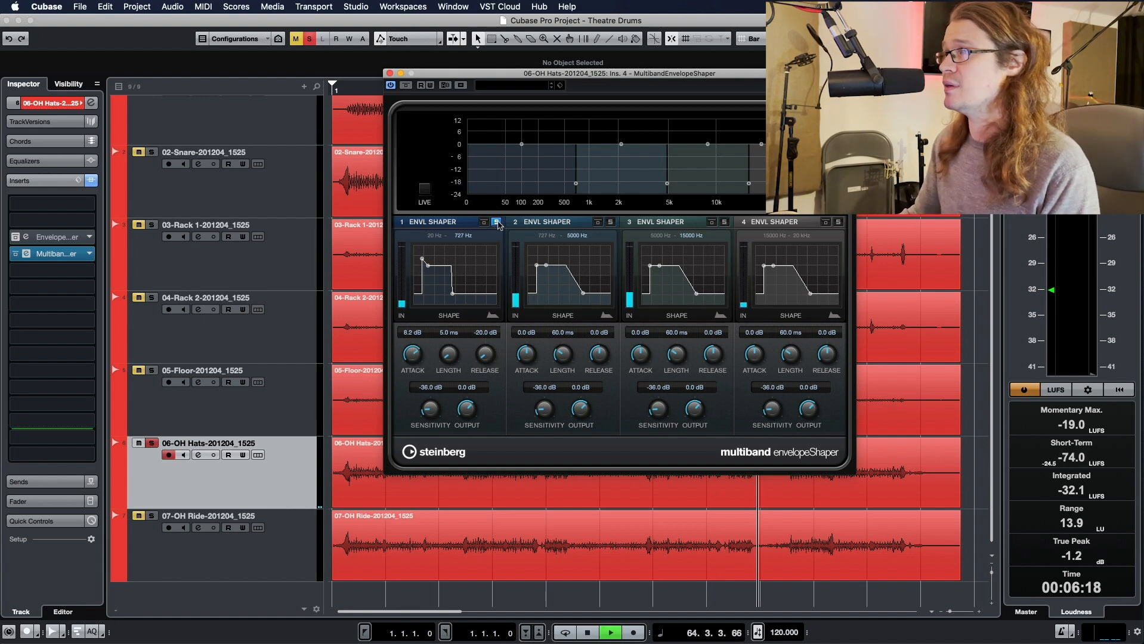
pyautogui.click(498, 222)
pyautogui.moveTo(531, 73); pyautogui.dragTo(534, 157)
pyautogui.click(513, 90)
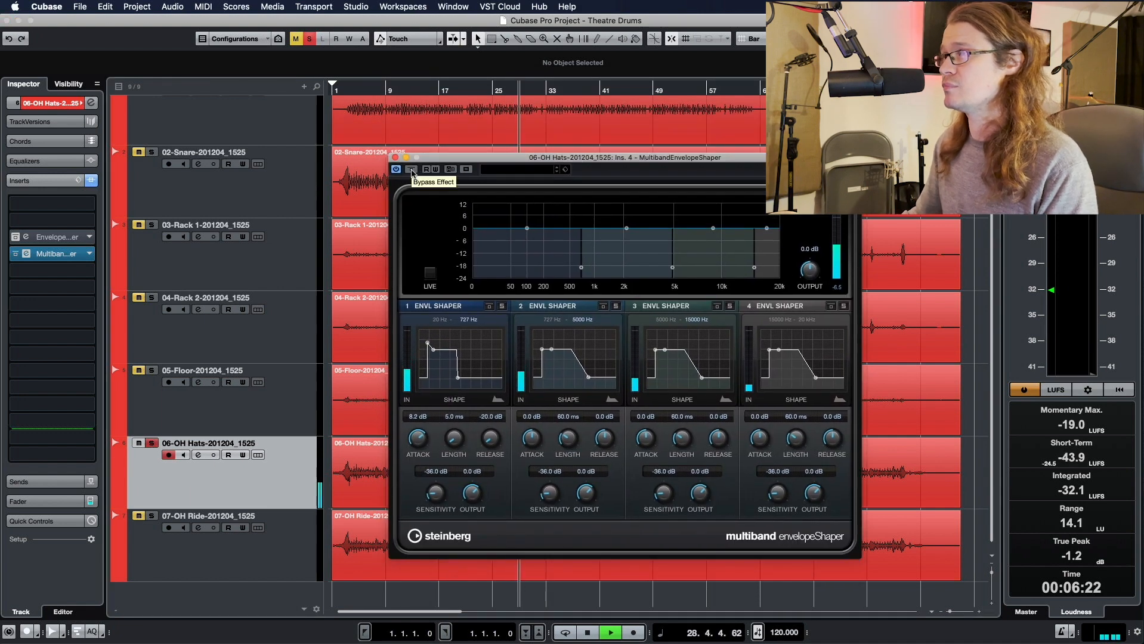
pyautogui.click(411, 170)
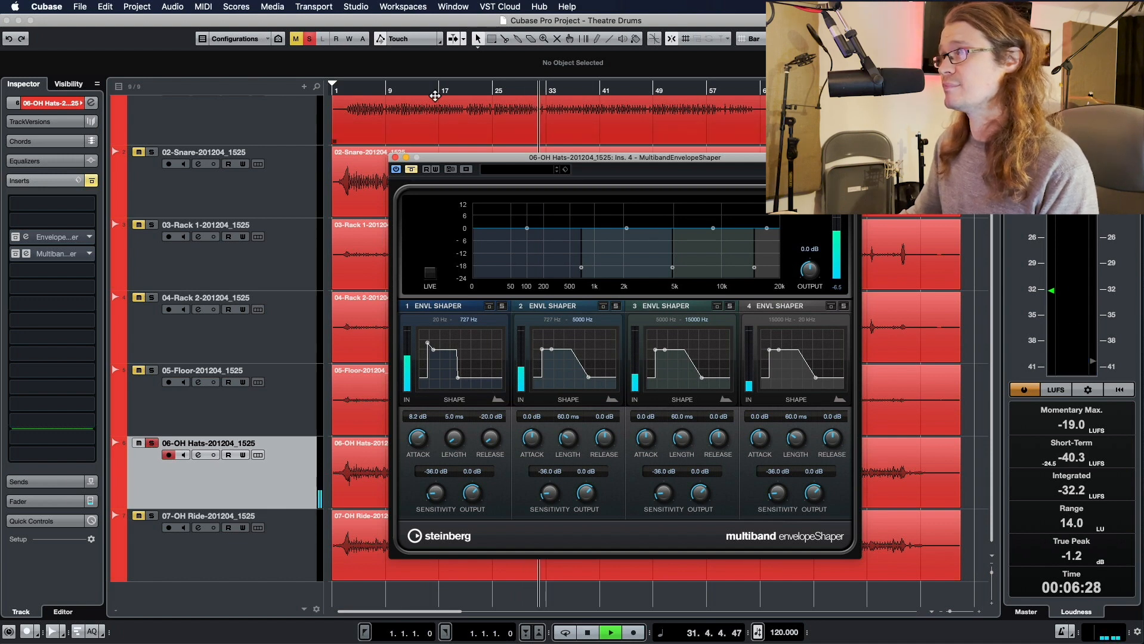
pyautogui.click(411, 170)
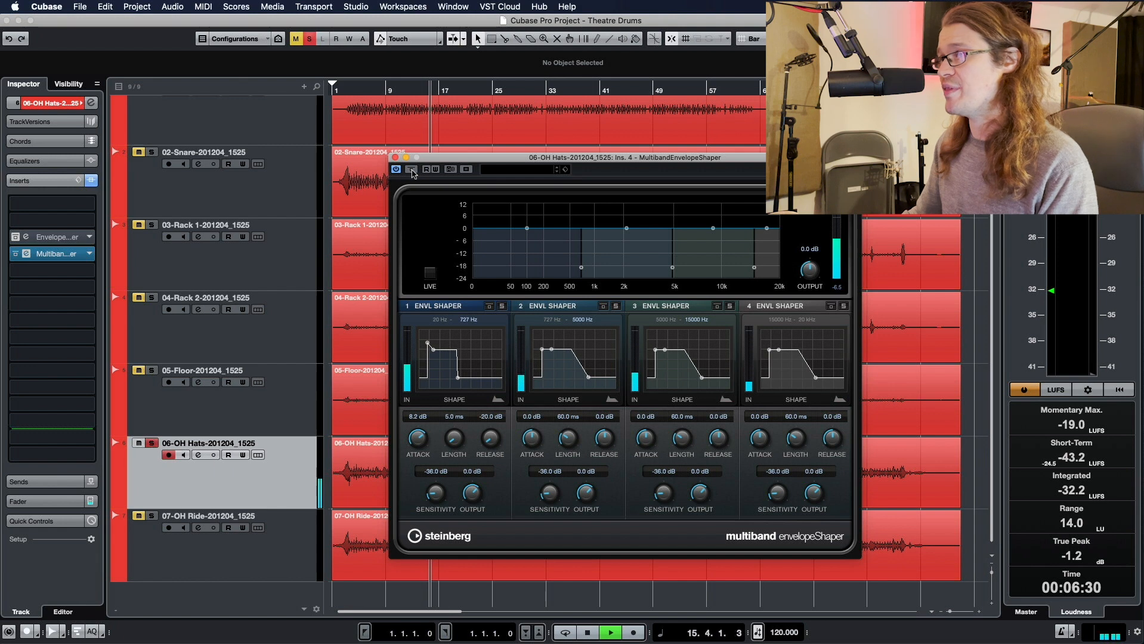
pyautogui.click(412, 171)
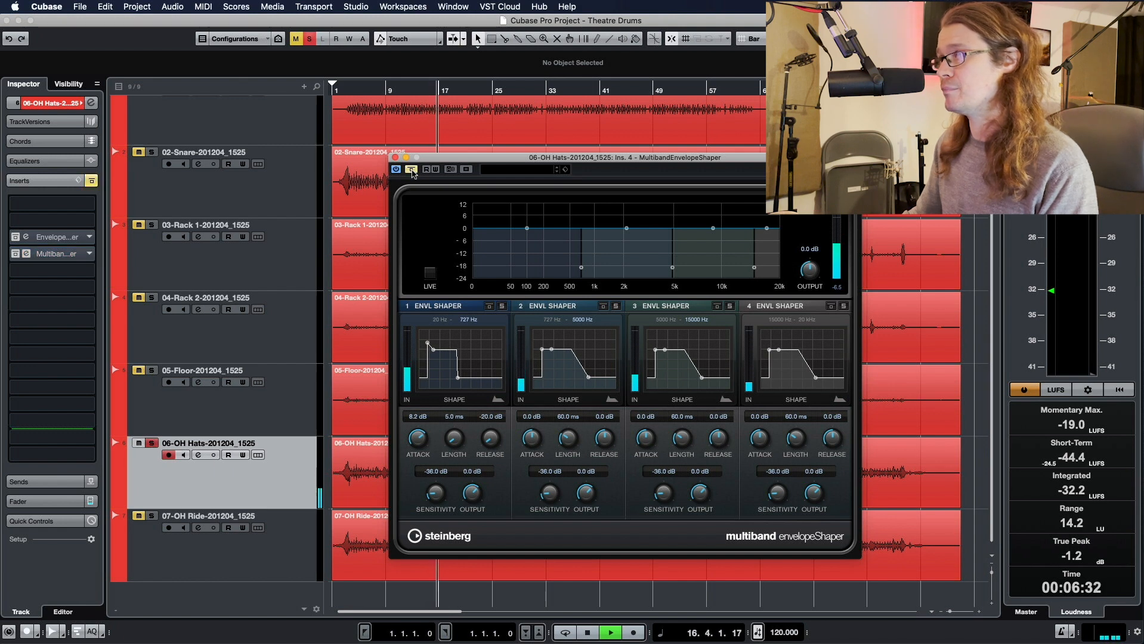
pyautogui.click(412, 171)
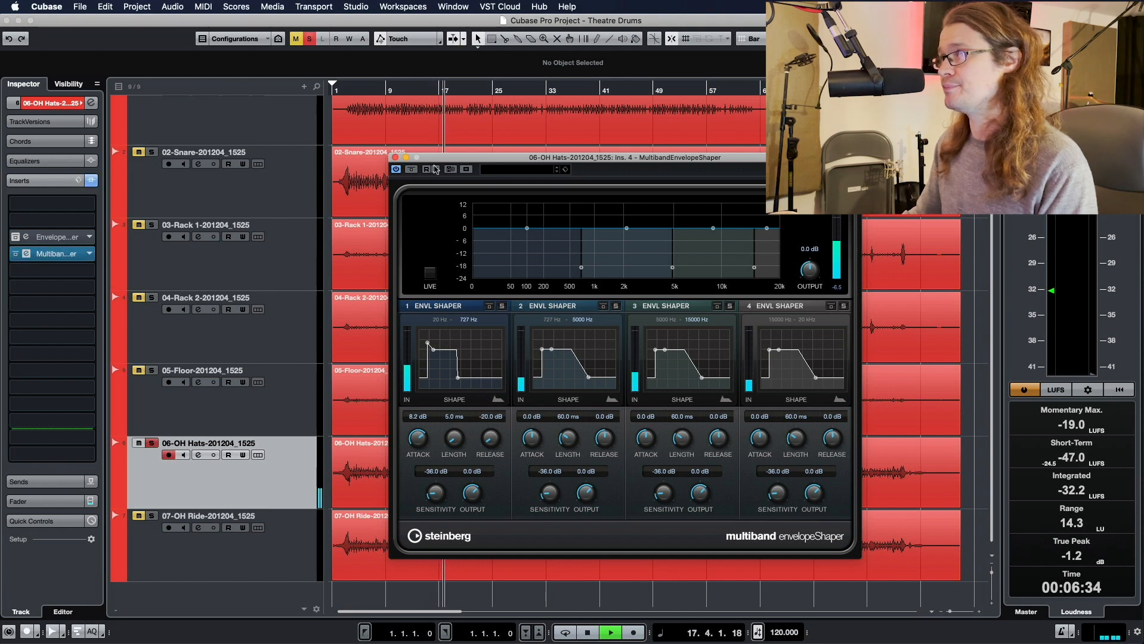
pyautogui.press('space')
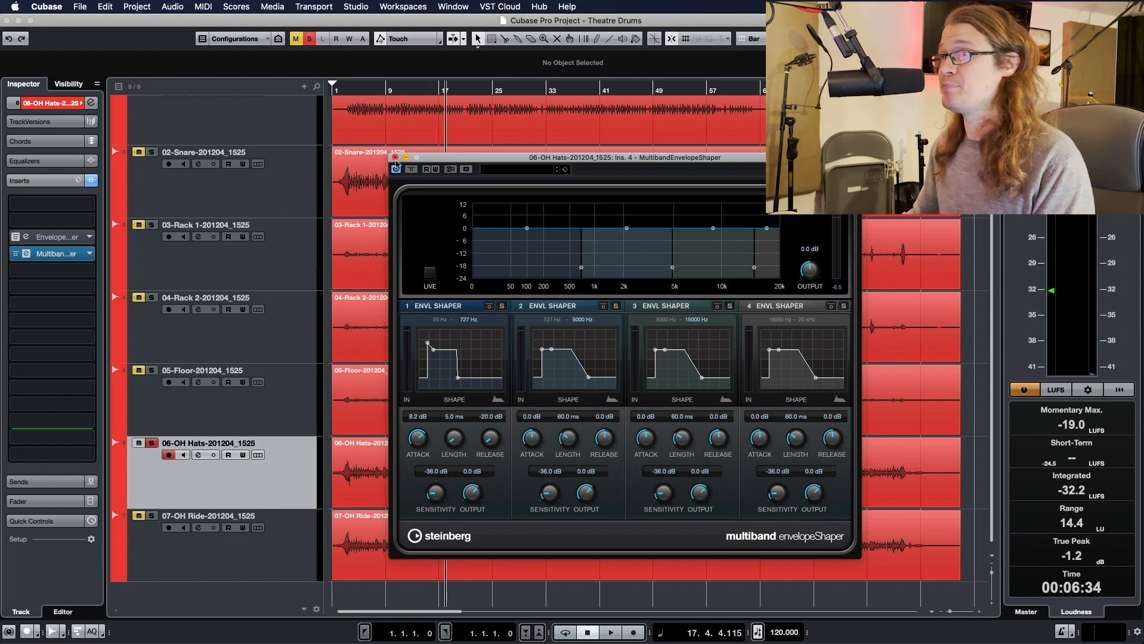
# Step: Close the OH Hats plug-in, switch the solo from OH Hats to OH Ride, and open the OH Ride MultibandEnvelopeShaper
pyautogui.click(395, 158)
pyautogui.click(152, 443)
pyautogui.click(151, 516)
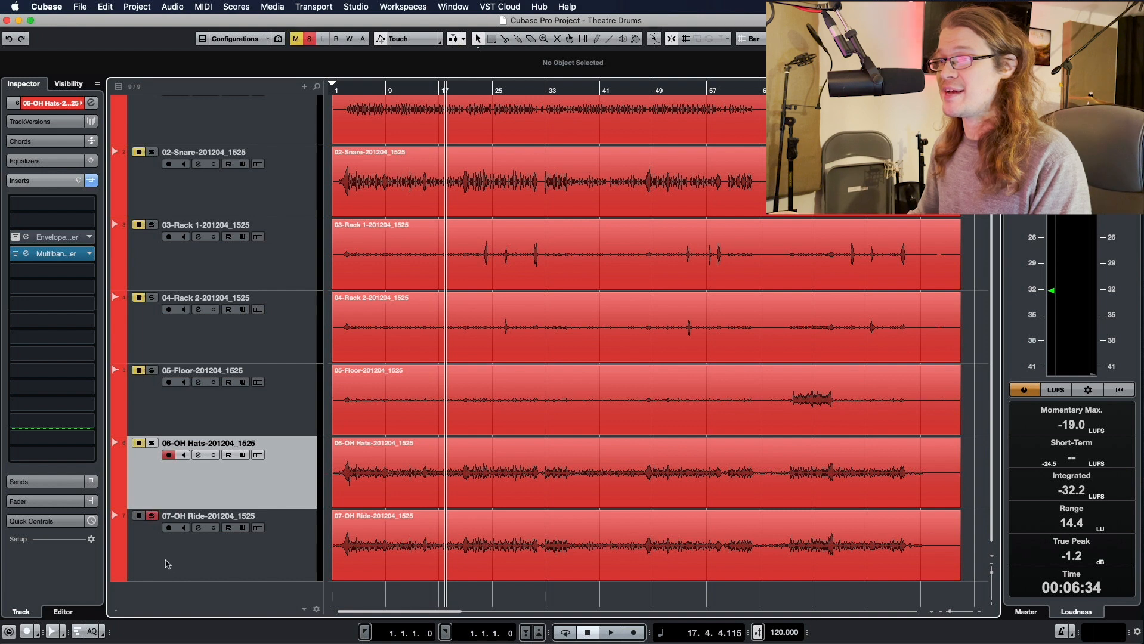
pyautogui.click(165, 564)
pyautogui.click(26, 253)
# Step: Play the OH Ride track and reset its pan to center
pyautogui.press('space')
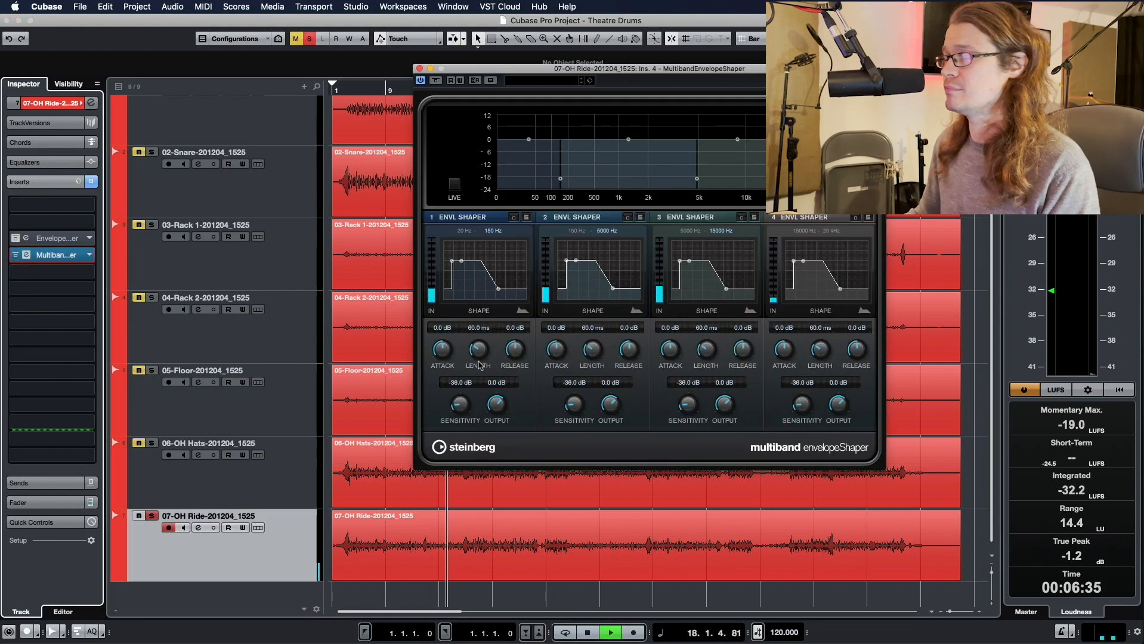
pyautogui.click(66, 106)
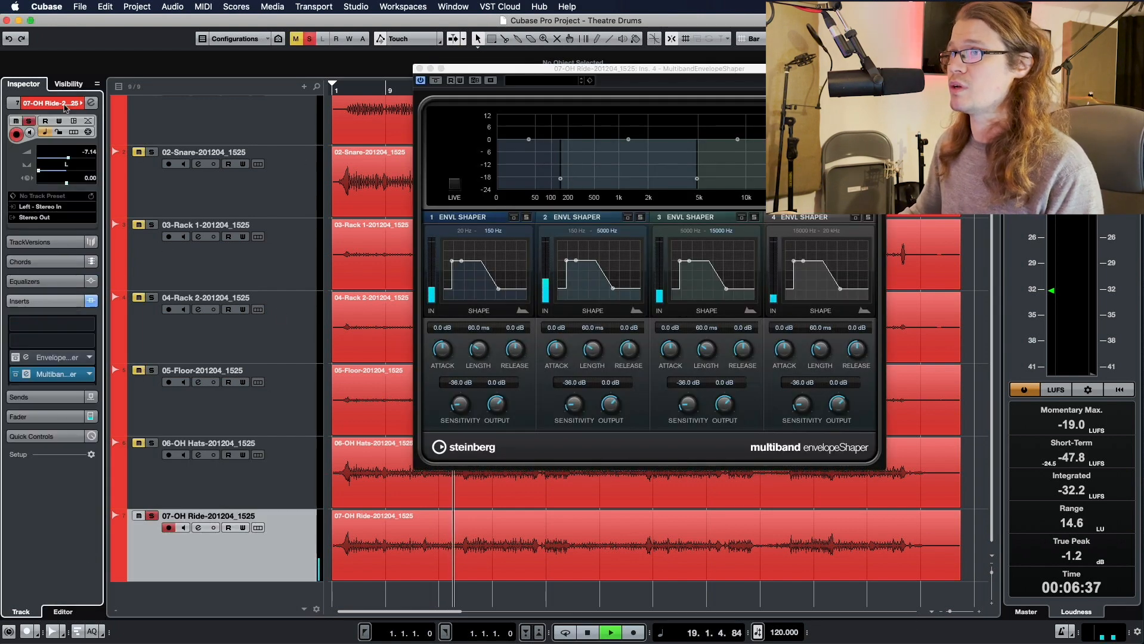
pyautogui.keyDown('super'); pyautogui.click(65, 171); pyautogui.keyUp('super')
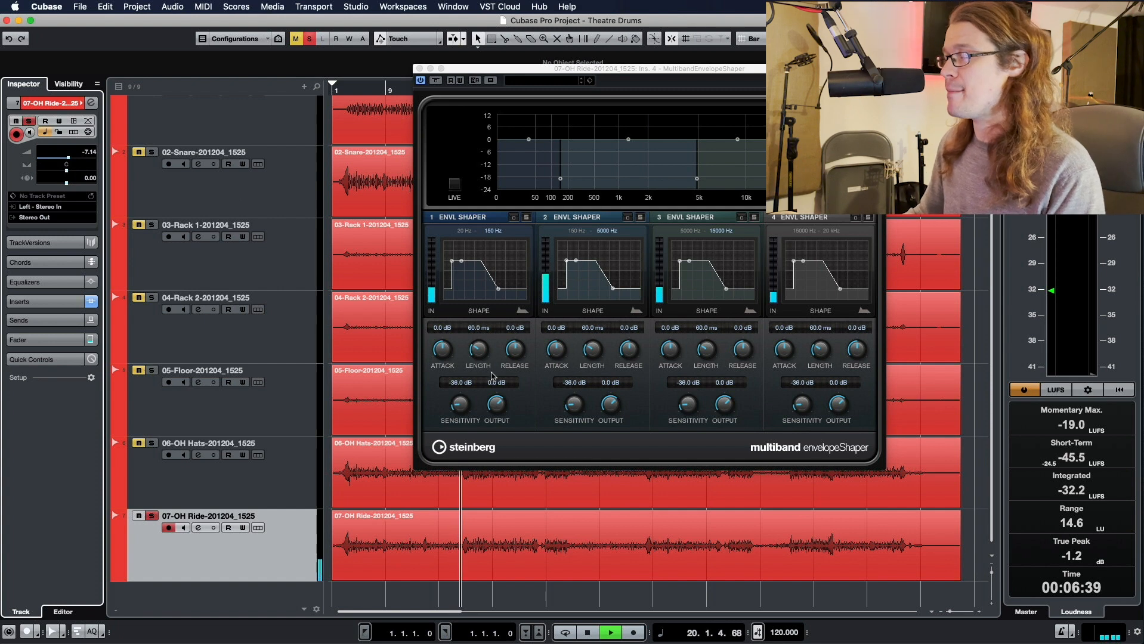
# Step: Set band 1 on OH Ride to release -20.0 dB and attack 5.2 dB, and extend it to about 872 Hz
pyautogui.moveTo(515, 350); pyautogui.dragTo(525, 446)
pyautogui.moveTo(442, 350); pyautogui.dragTo(444, 327)
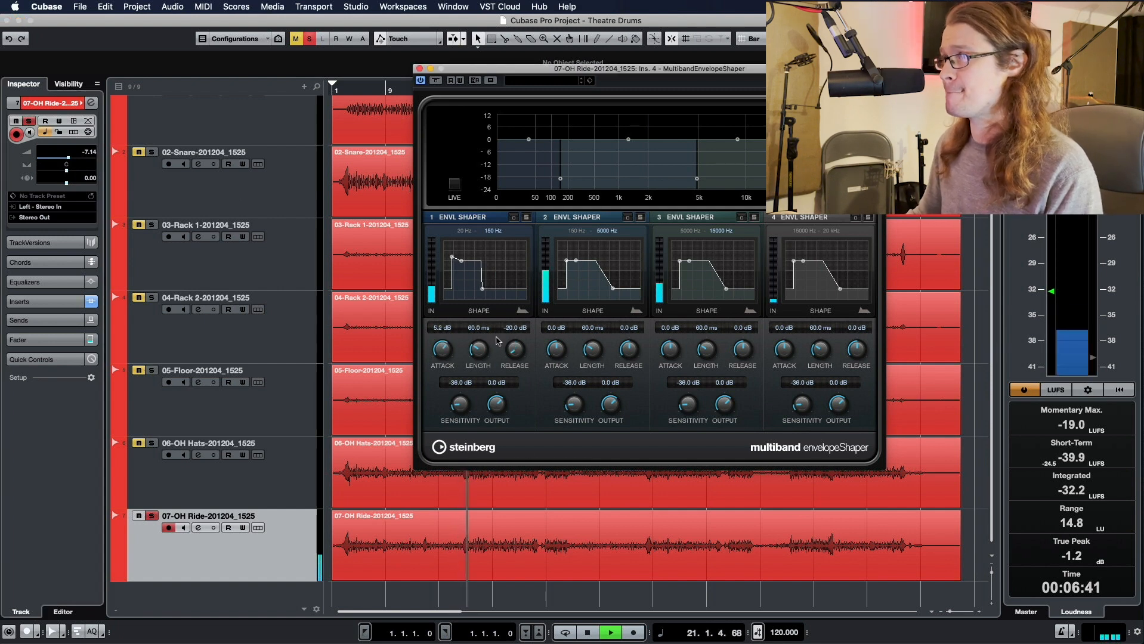
pyautogui.moveTo(560, 178); pyautogui.dragTo(612, 182)
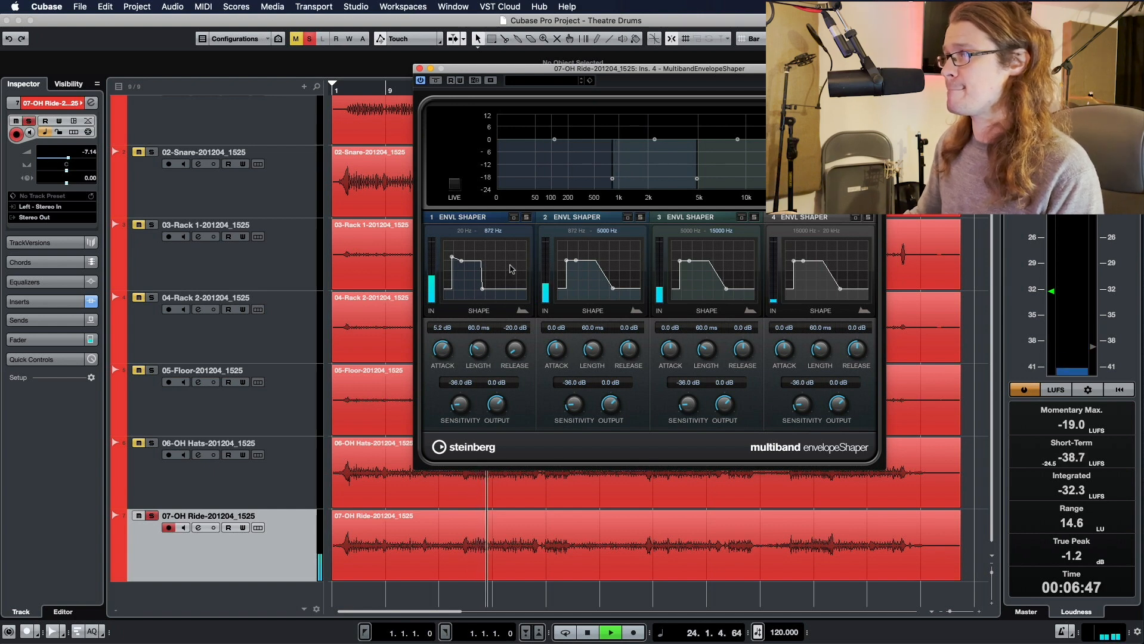
# Step: Solo band 3 of the OH Ride MultibandEnvelopeShaper and set its range to about 2367–13568 Hz
pyautogui.press('space')
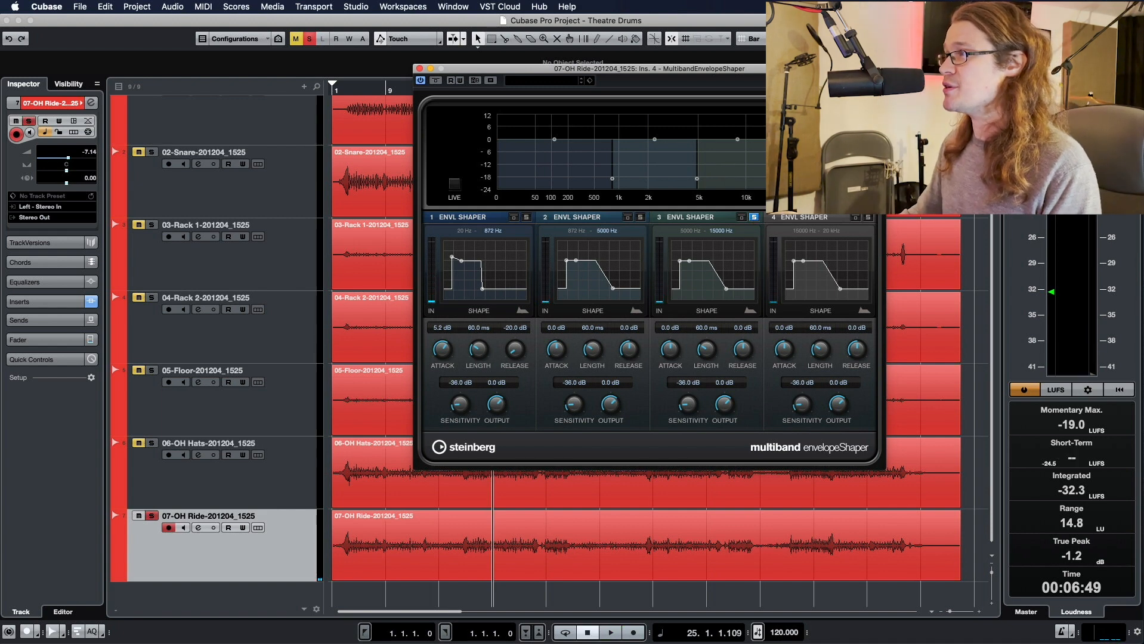
pyautogui.moveTo(696, 178); pyautogui.dragTo(655, 179)
pyautogui.moveTo(788, 178); pyautogui.dragTo(769, 178)
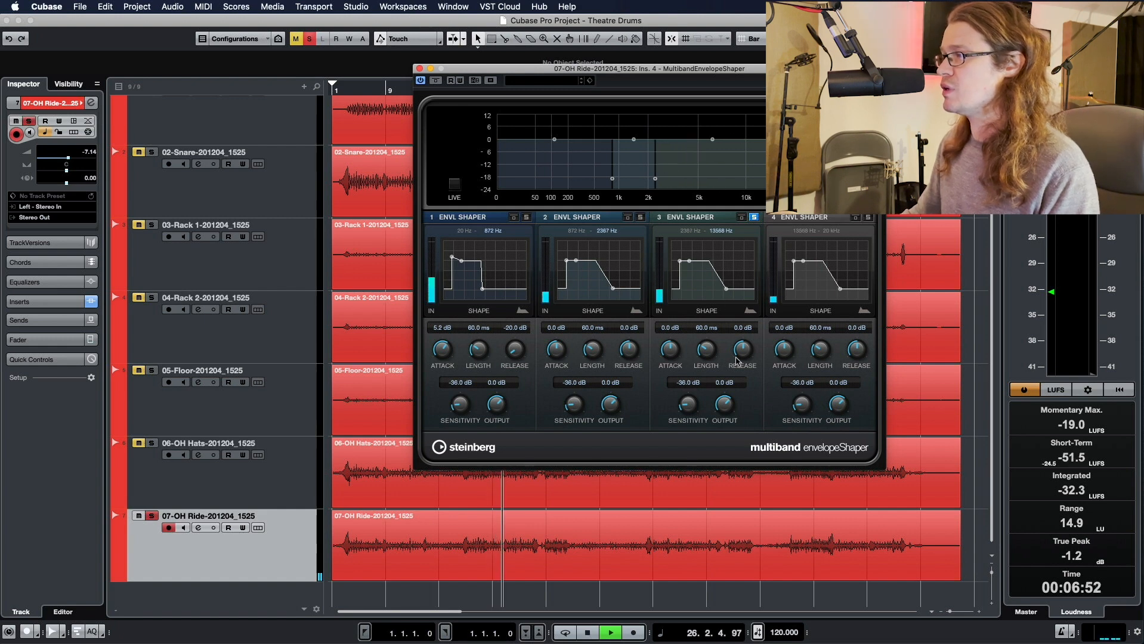
# Step: Shape band 3 with attack -10.2 dB, length 117.5 ms and release 13.8 dB, and unsolo the band
pyautogui.press('space')
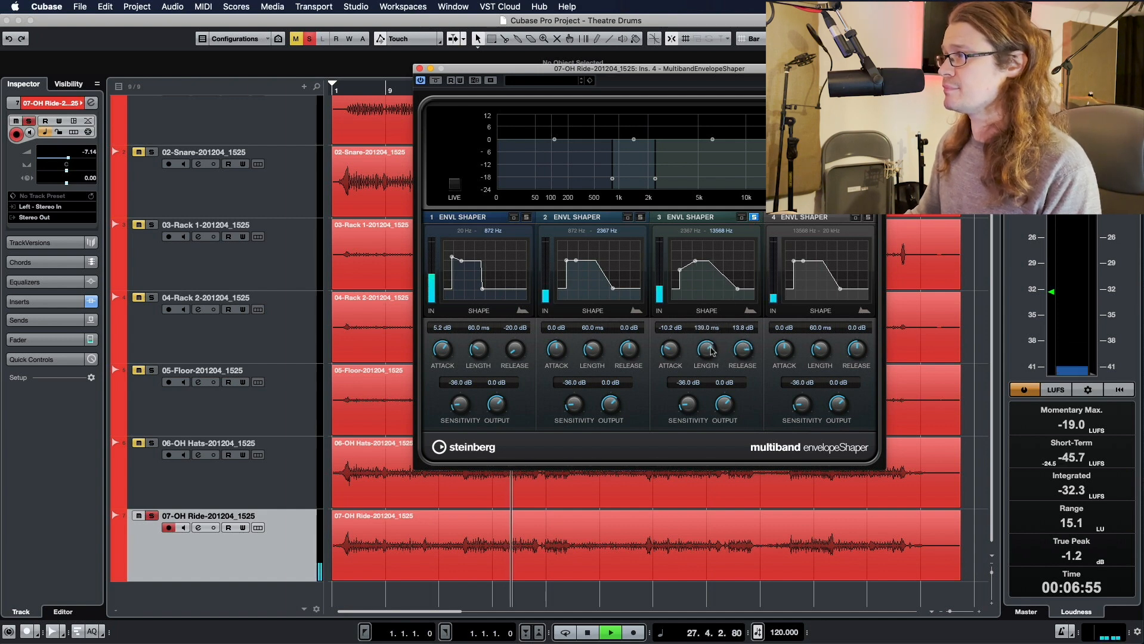
pyautogui.moveTo(710, 348); pyautogui.dragTo(709, 360)
pyautogui.click(754, 217)
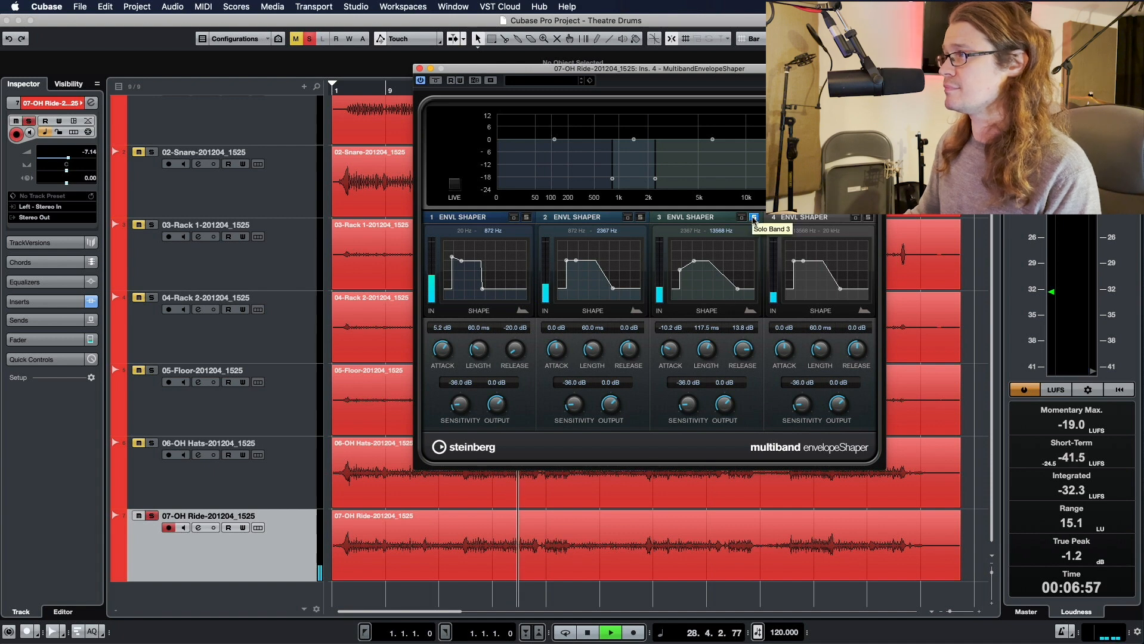
# Step: Compare the playing OH Ride track with band 3 bypassed and active, leave the band active, and stop playback
pyautogui.click(741, 217)
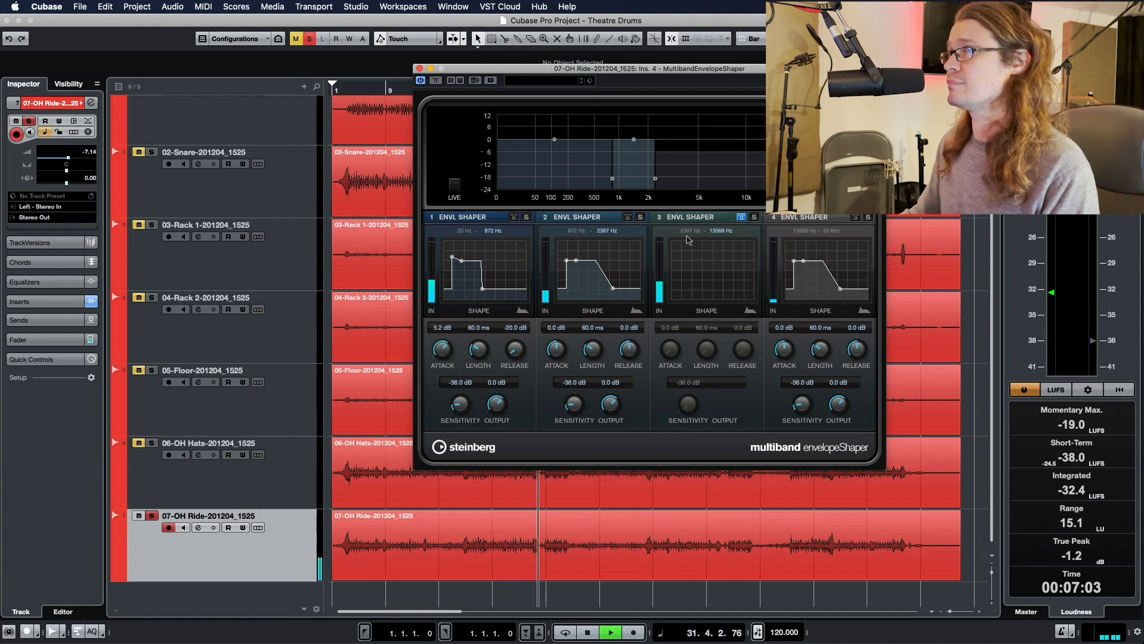
pyautogui.moveTo(526, 69); pyautogui.dragTo(428, 143)
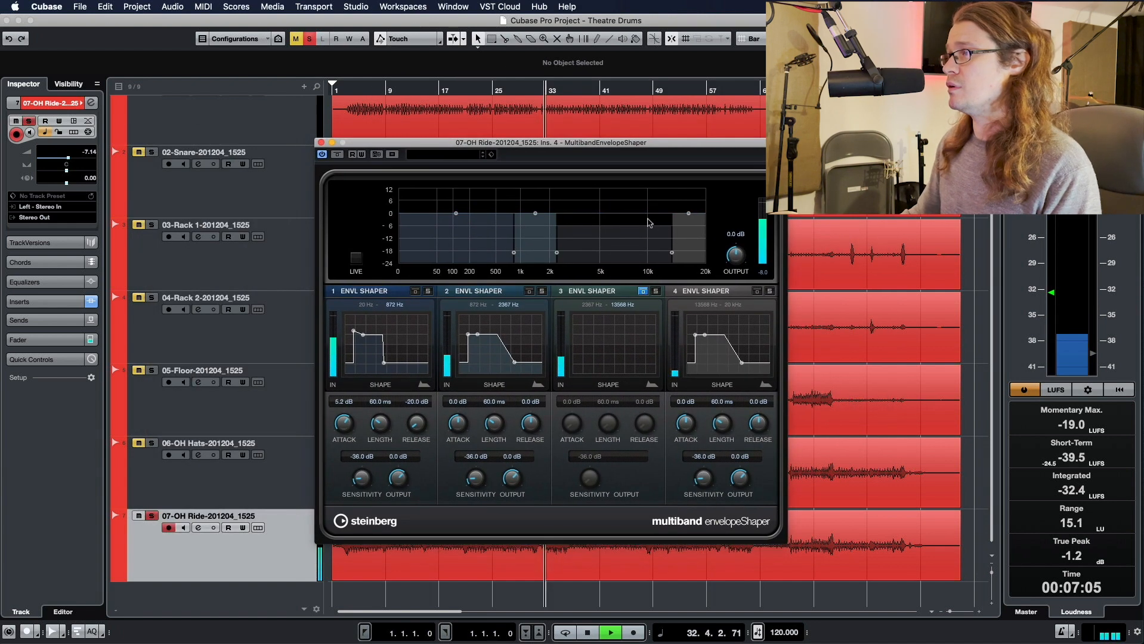
pyautogui.click(643, 291)
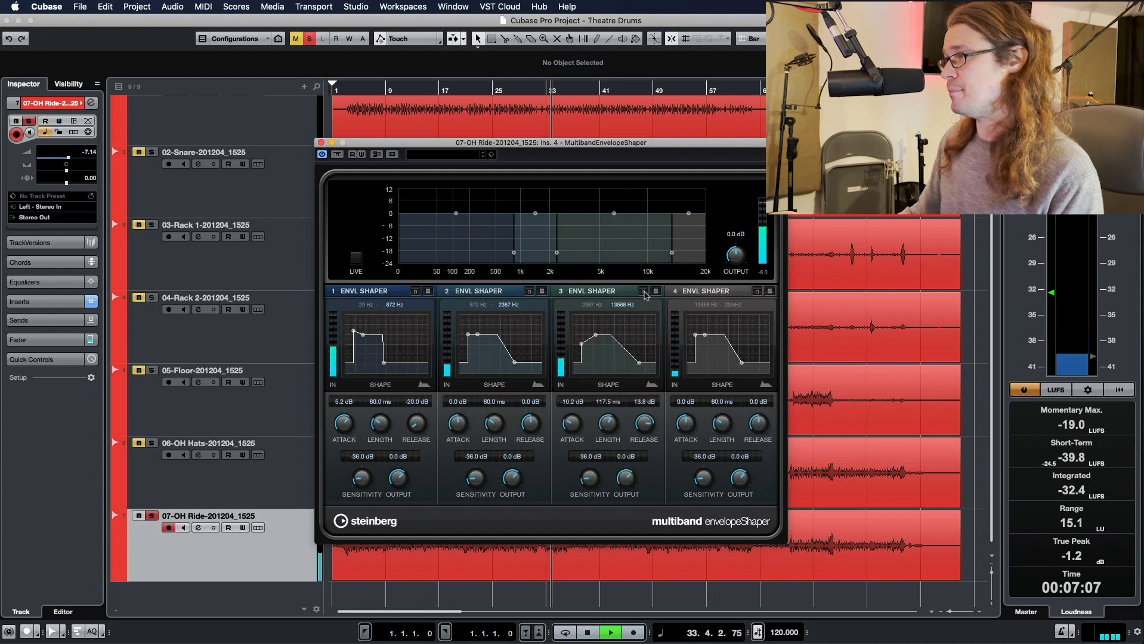
pyautogui.moveTo(535, 143); pyautogui.dragTo(615, 130)
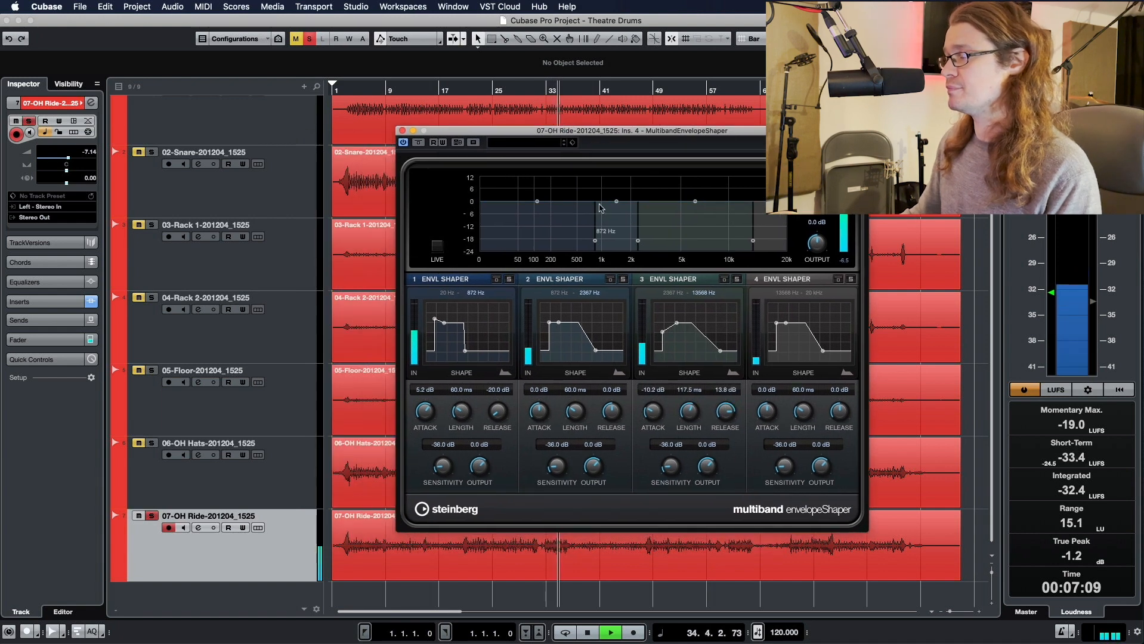
pyautogui.press('space')
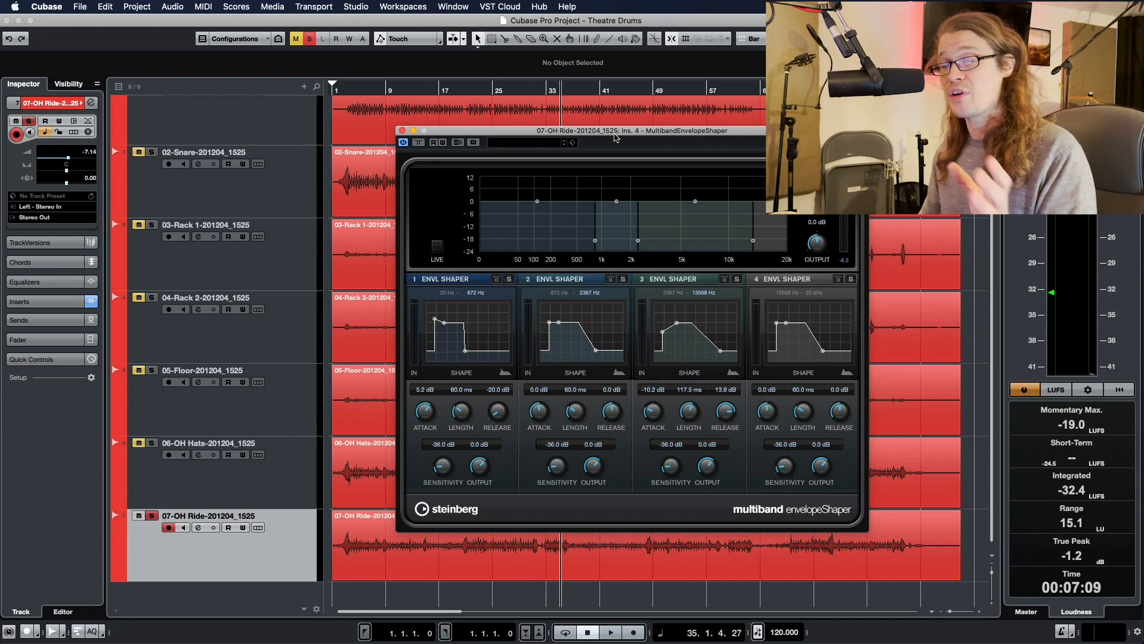
# Step: Copy the OH Ride MultibandEnvelopeShaper to insert slot 6 of OH Hats in the MixConsole, and bypass the two earlier instances there
pyautogui.moveTo(601, 136); pyautogui.dragTo(602, 118)
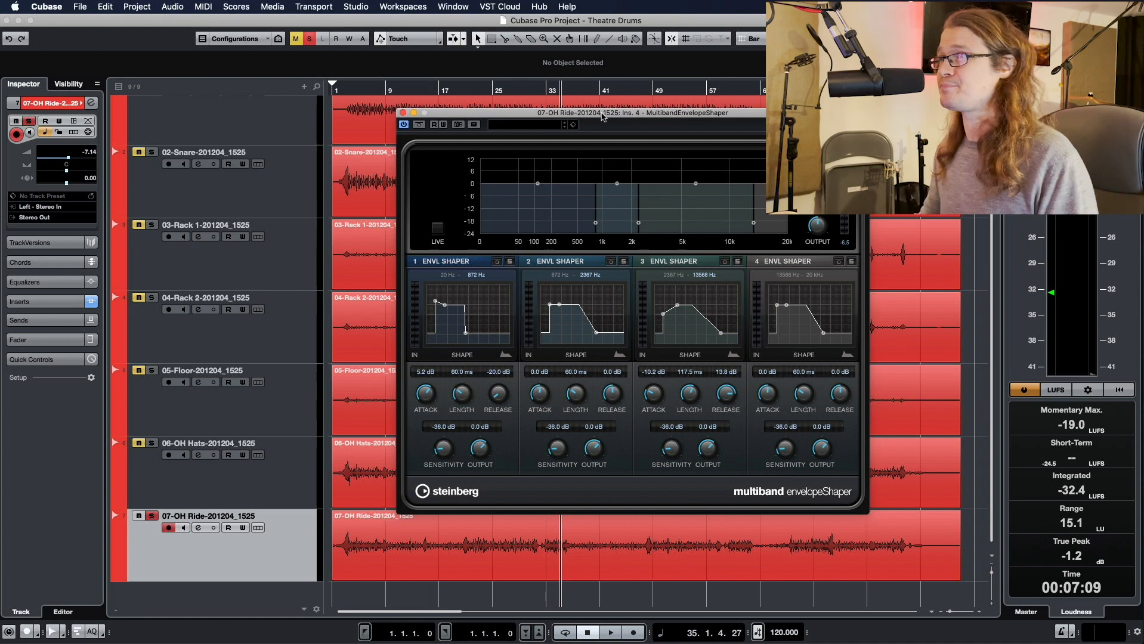
pyautogui.click(404, 113)
pyautogui.hotkey('alt', 'F3')
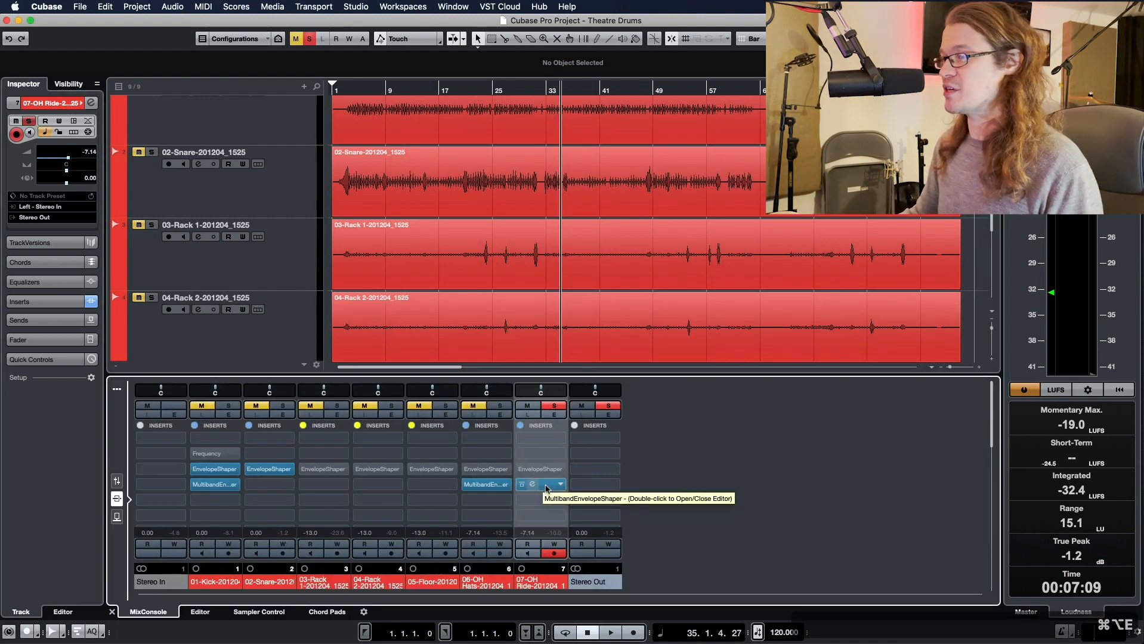
pyautogui.moveTo(544, 490); pyautogui.dragTo(493, 488)
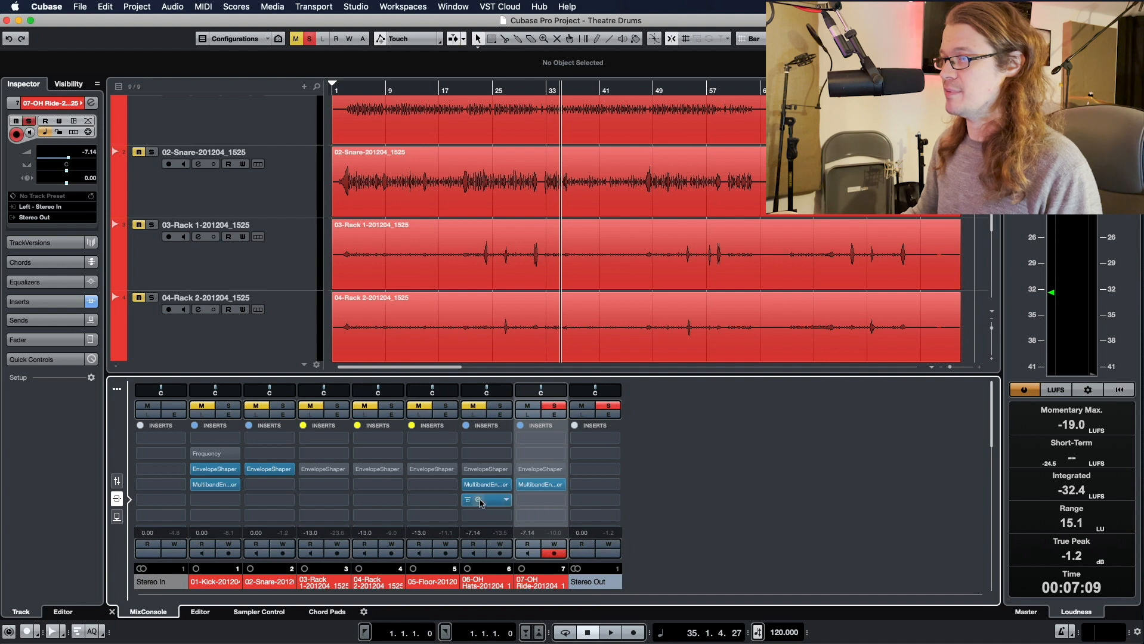
pyautogui.moveTo(539, 486); pyautogui.dragTo(501, 516)
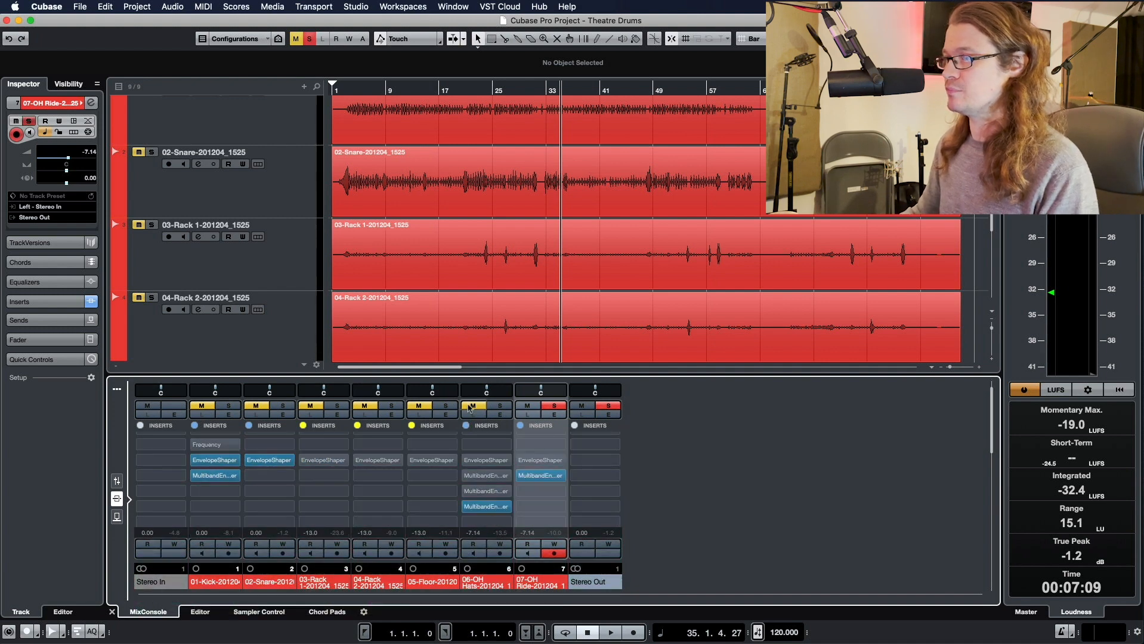
# Step: Play OH Hats and OH Ride soloed together, and disarm recording on OH Ride
pyautogui.press('space')
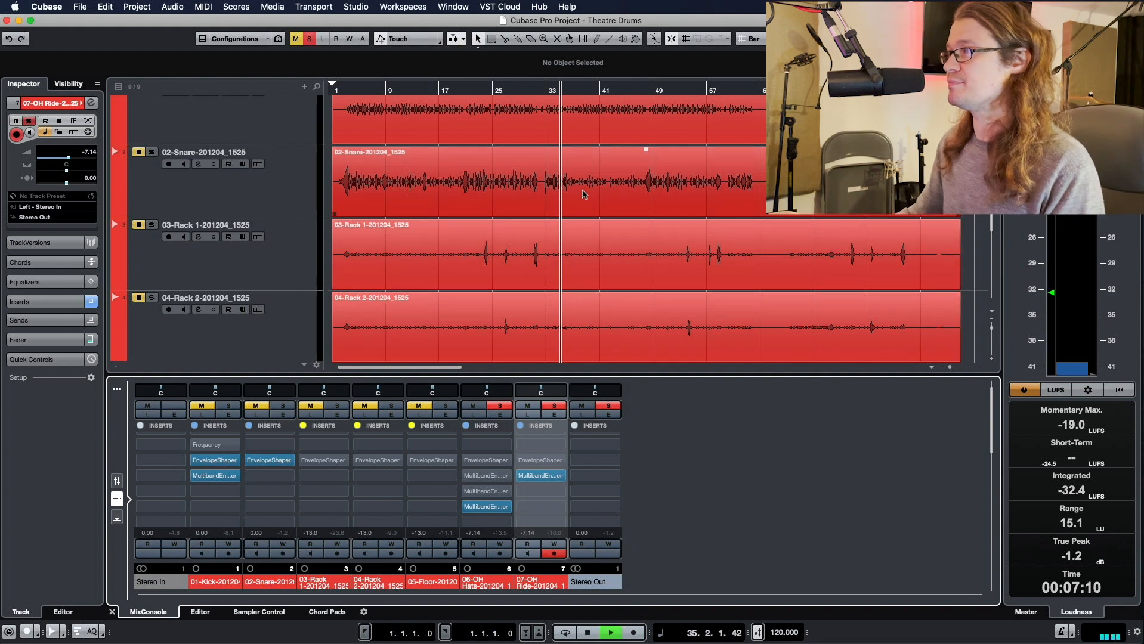
pyautogui.scroll(-3, 993, 259)
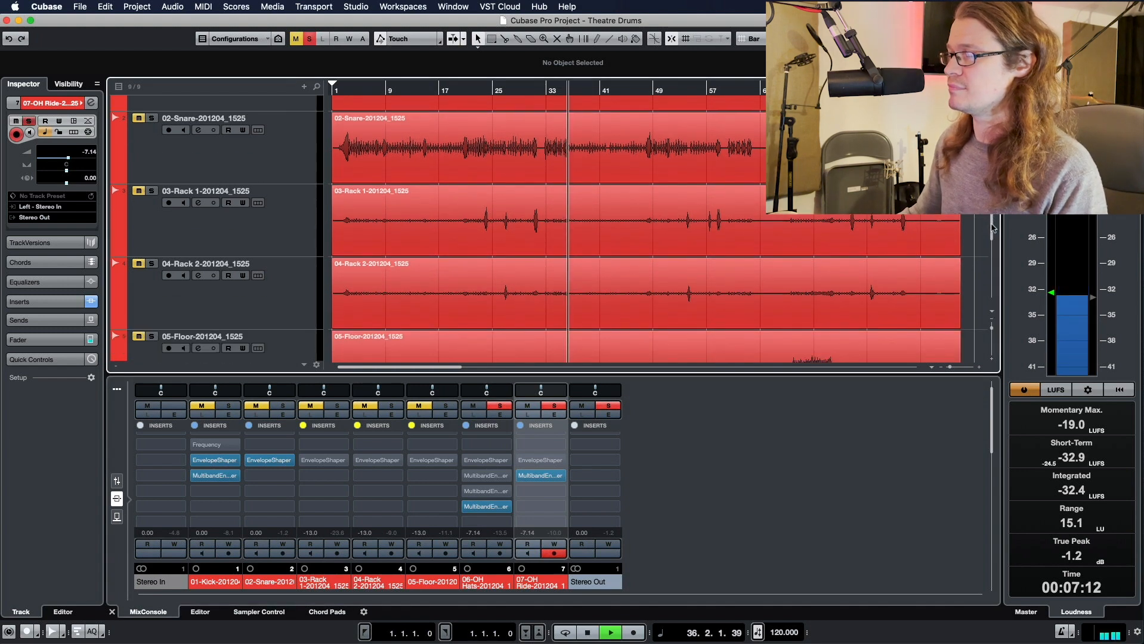
pyautogui.scroll(-2, 993, 259)
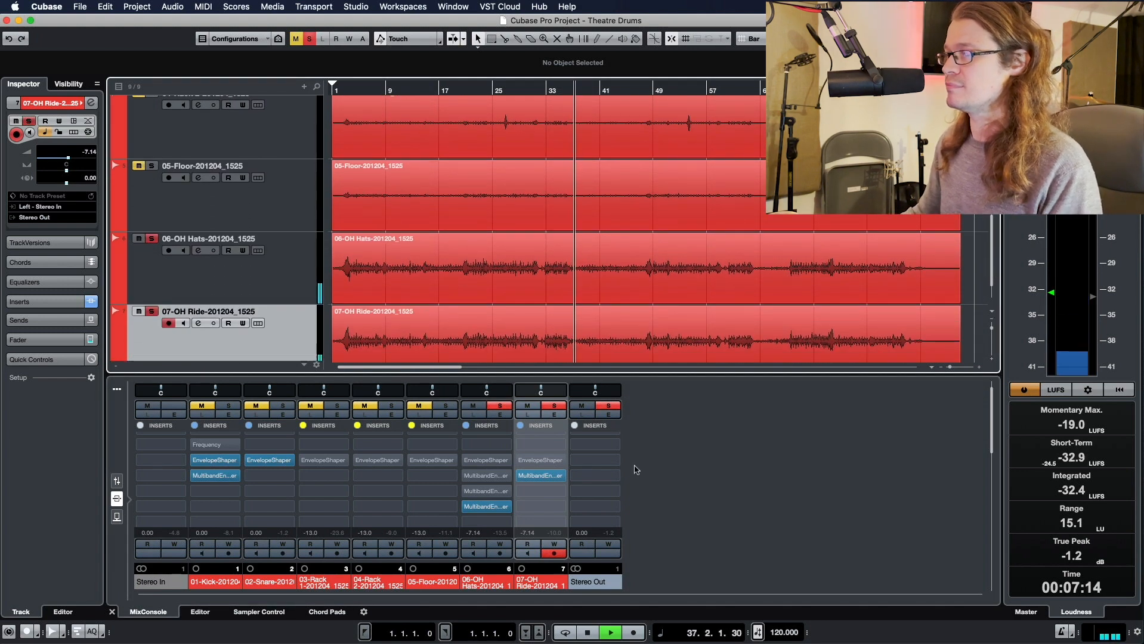
pyautogui.click(555, 553)
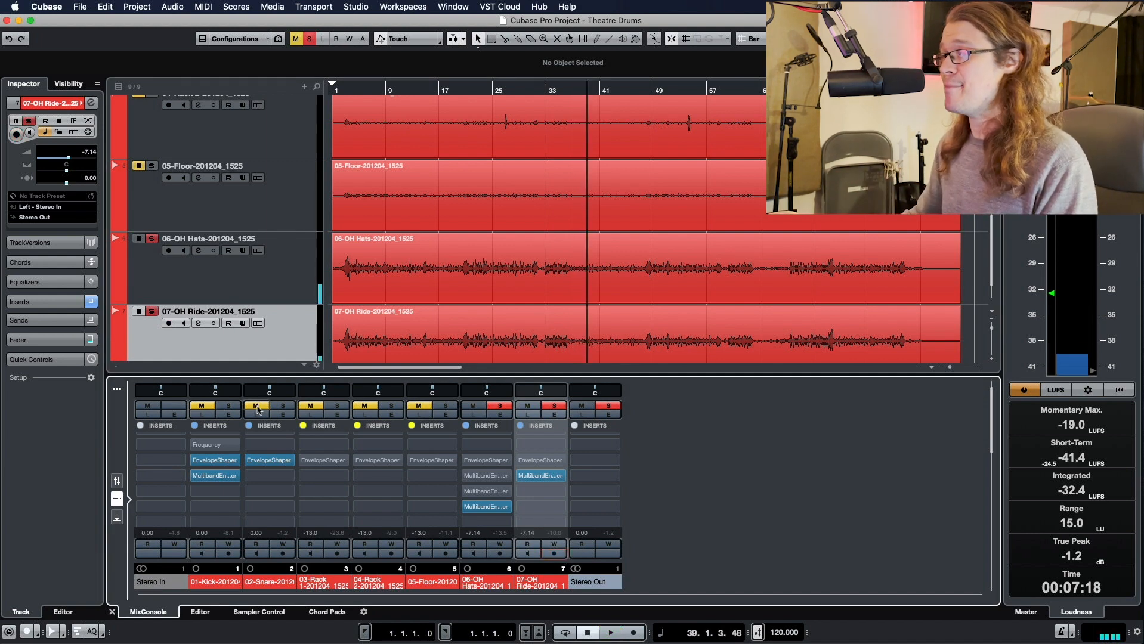
# Step: Add the snare and kick to the soloed overheads for playback, and open the OH Hats MultibandEnvelopeShaper in insert slot 6
pyautogui.click(282, 405)
pyautogui.click(229, 405)
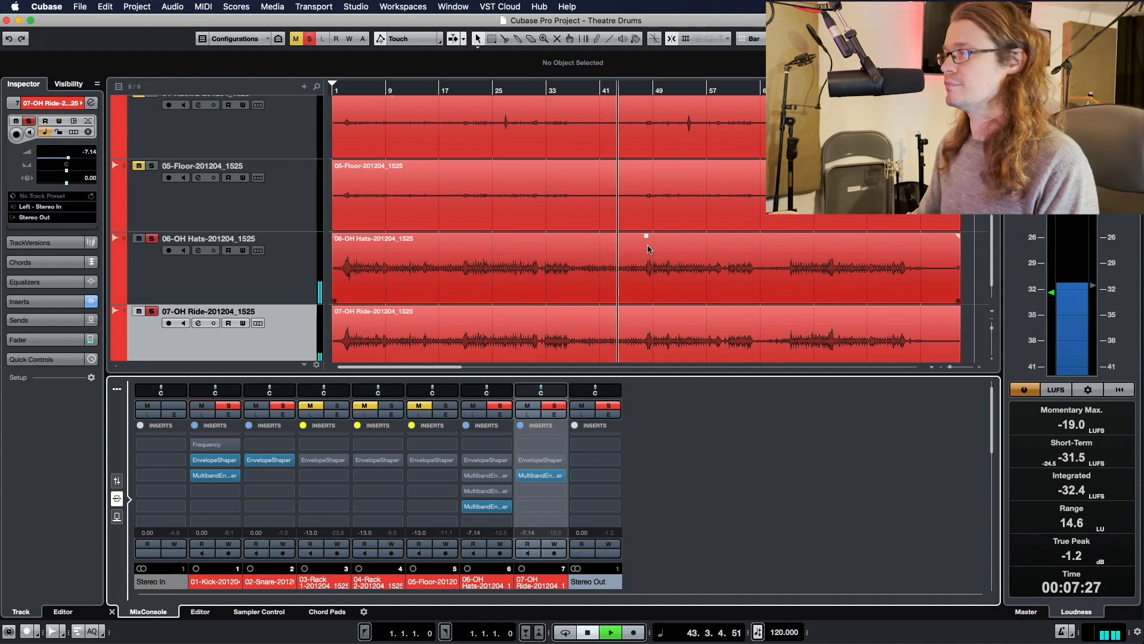
pyautogui.press('space')
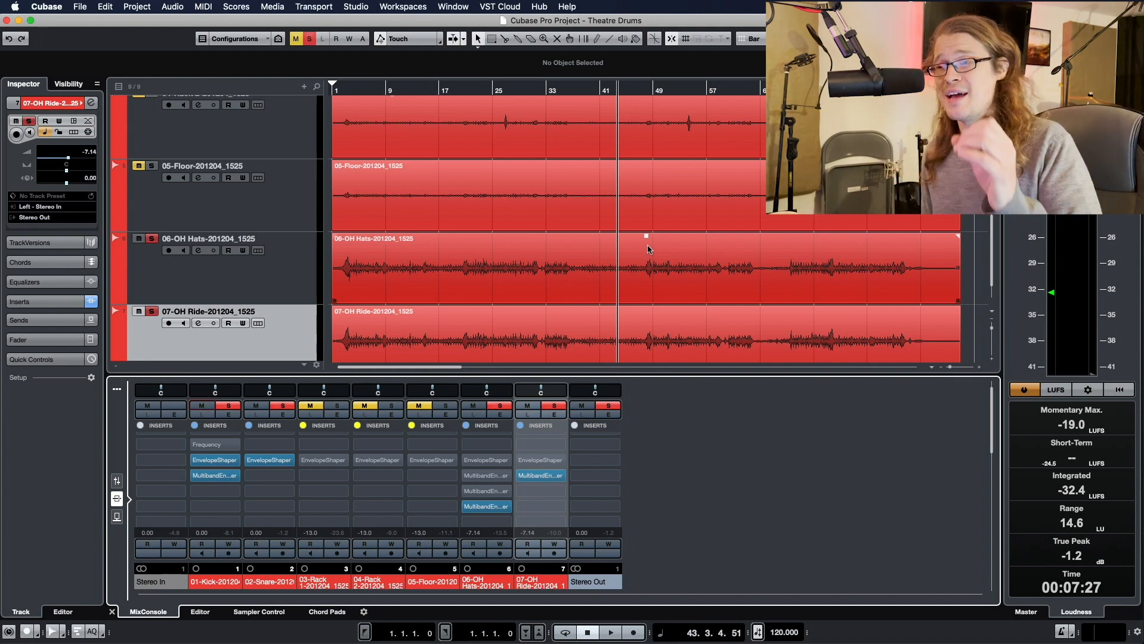
pyautogui.click(495, 506)
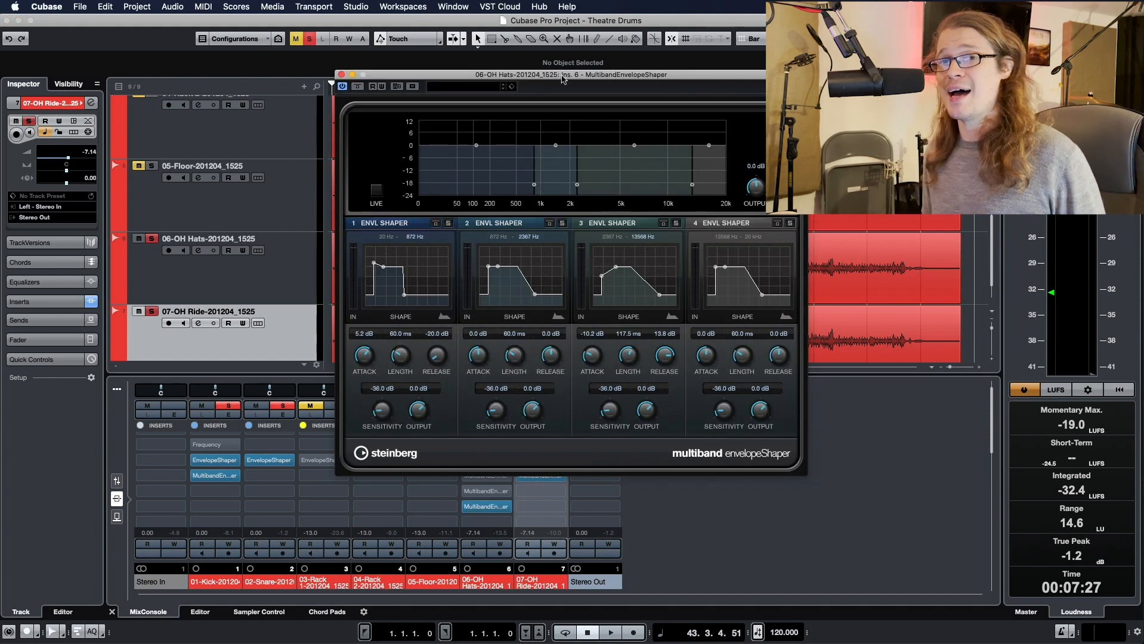